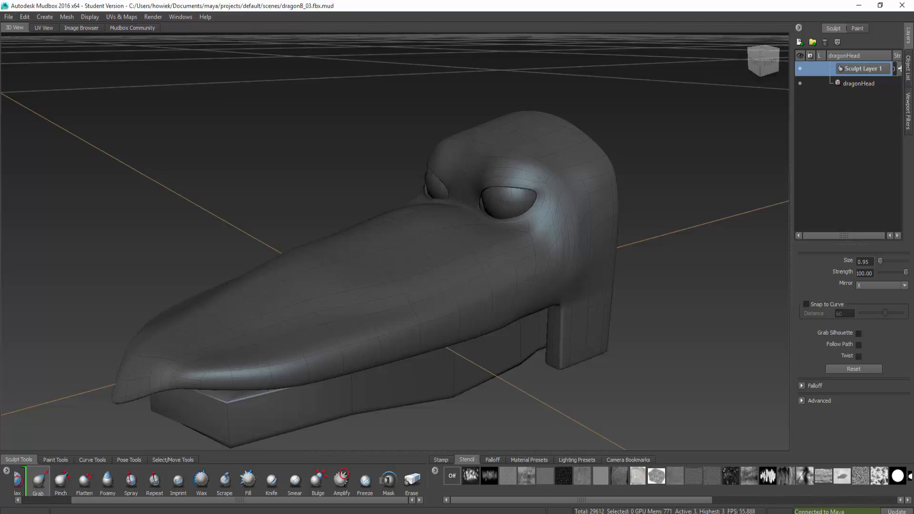
Step: Select the eyes object in the object list and freeze it
left_click(504, 201)
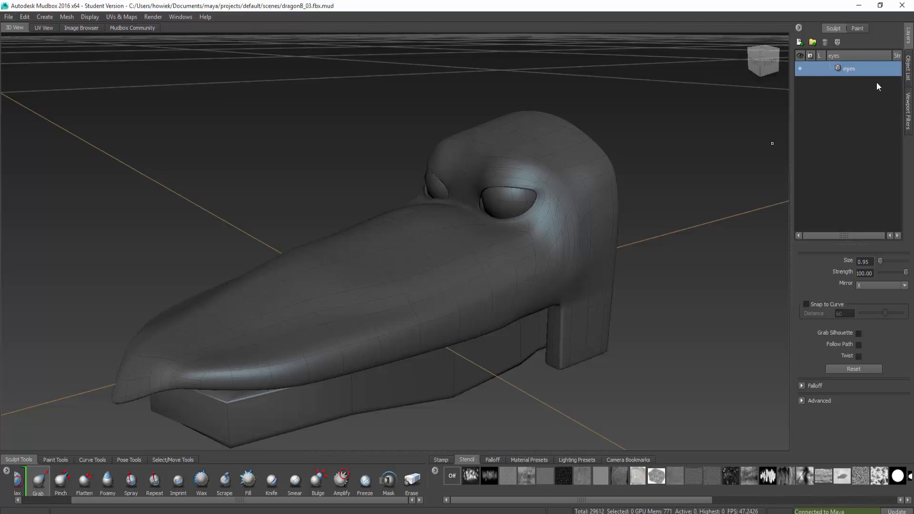
left_click(909, 69)
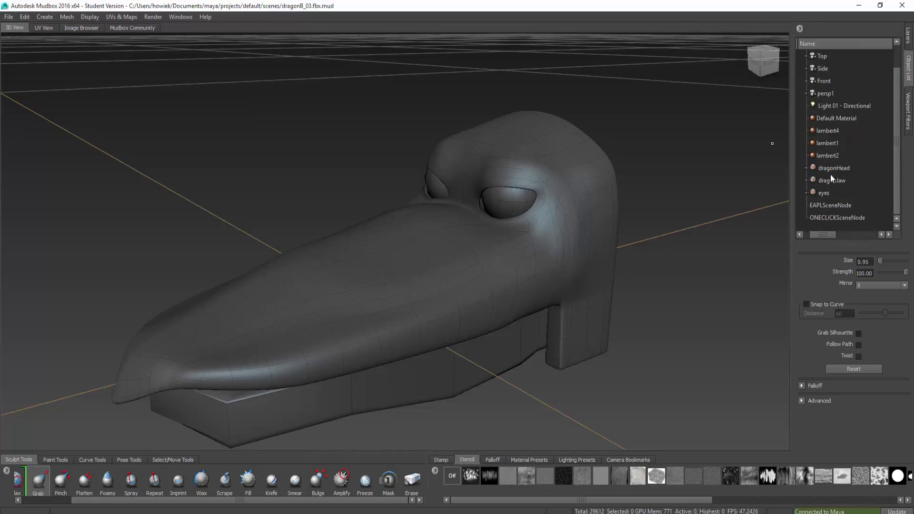
left_click(823, 194)
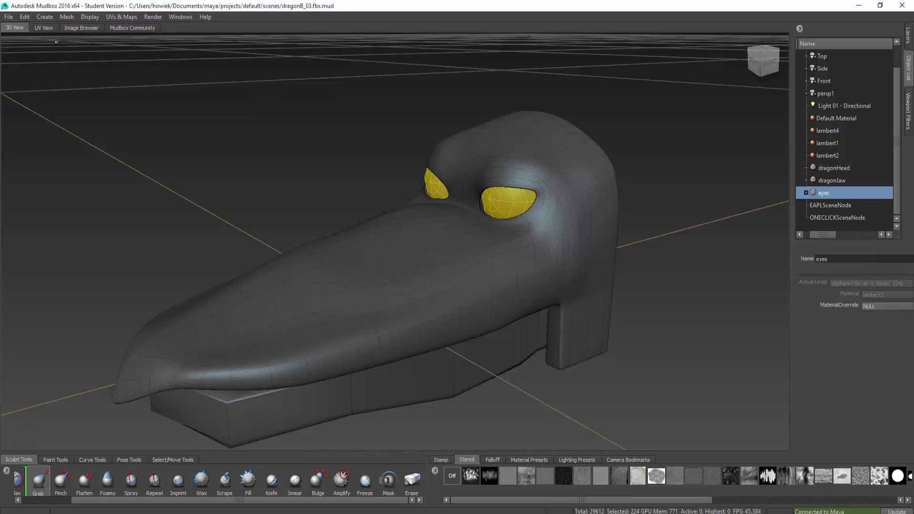
left_click(25, 17)
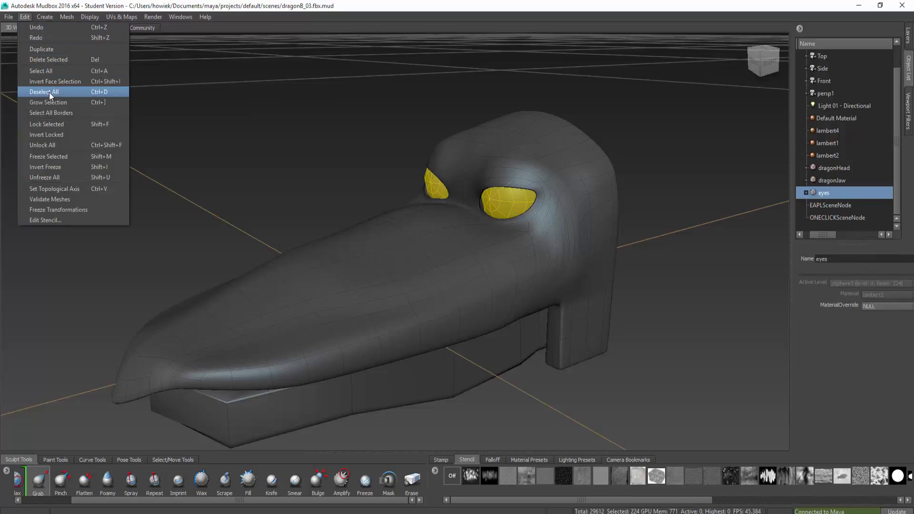
left_click(103, 158)
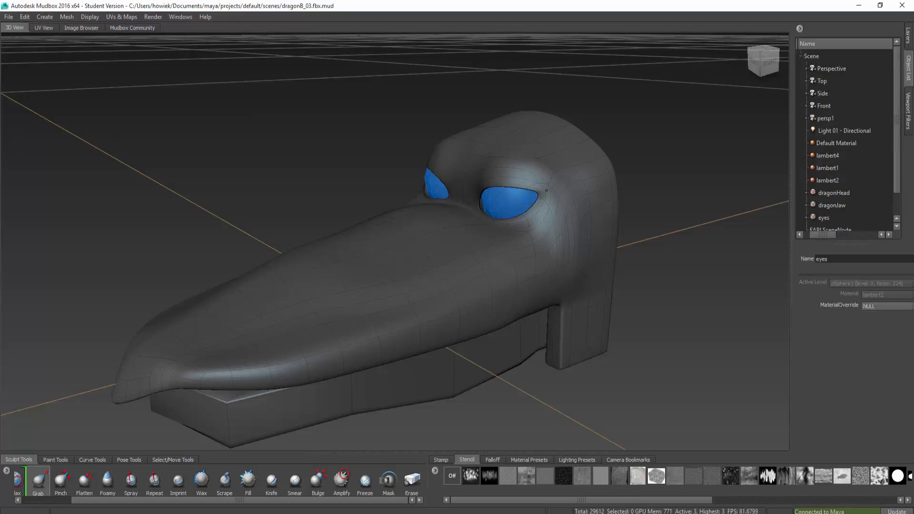
Step: Adjust the eyelids and eye corners around the frozen eyes with the Grab brush
mouse_move(548, 200)
left_mouse_down("alt")
mouse_move(505, 220)
mouse_move(596, 220)
left_mouse_up("alt")
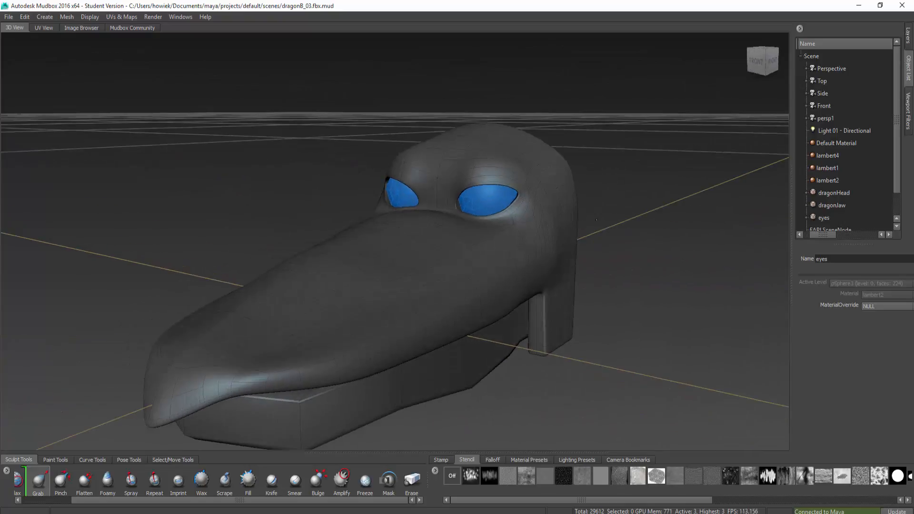
mouse_move(458, 209)
left_mouse_down()
mouse_move(396, 172)
mouse_move(401, 183)
mouse_move(370, 127)
left_mouse_up()
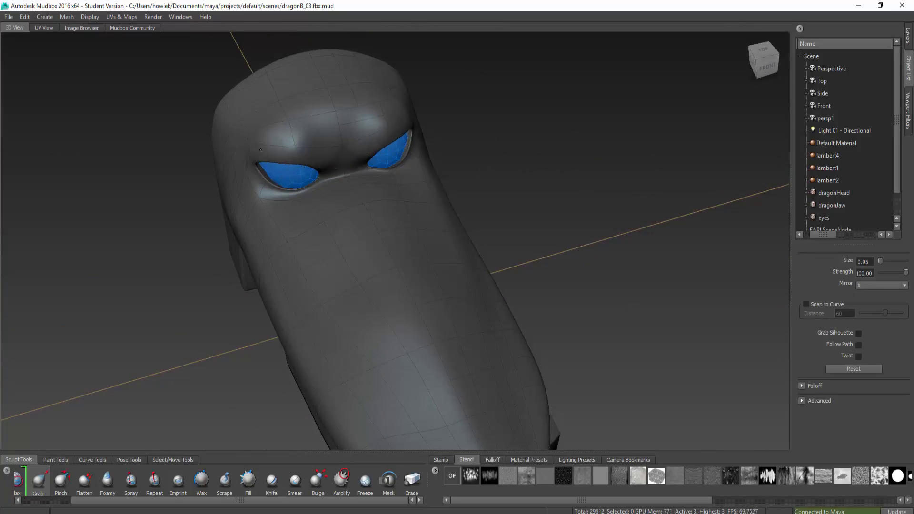
left_click_drag(245, 151, 431, 155, "alt")
Step: Freeze the rear rim of the dragon head and its downward-projecting rear legs with the Freeze brush
left_click(366, 481)
left_click_drag(561, 159, 457, 172, "alt")
mouse_move(363, 362)
left_mouse_down()
mouse_move(358, 247)
mouse_move(374, 193)
left_mouse_up()
mouse_move(386, 162)
left_mouse_down("alt")
mouse_move(319, 162)
mouse_move(452, 115)
mouse_move(479, 182)
mouse_move(360, 124)
left_mouse_up("alt")
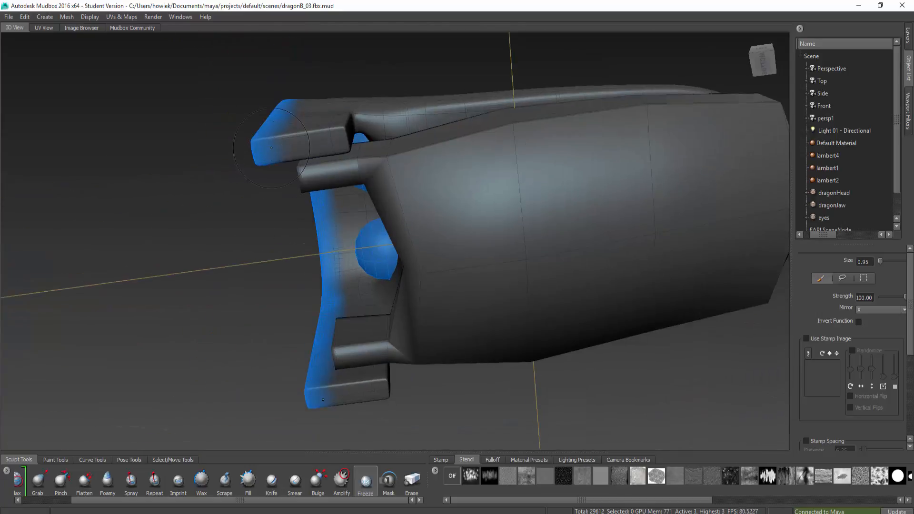
mouse_move(272, 150)
left_mouse_down()
mouse_move(345, 138)
mouse_move(257, 174)
mouse_move(238, 224)
left_mouse_up()
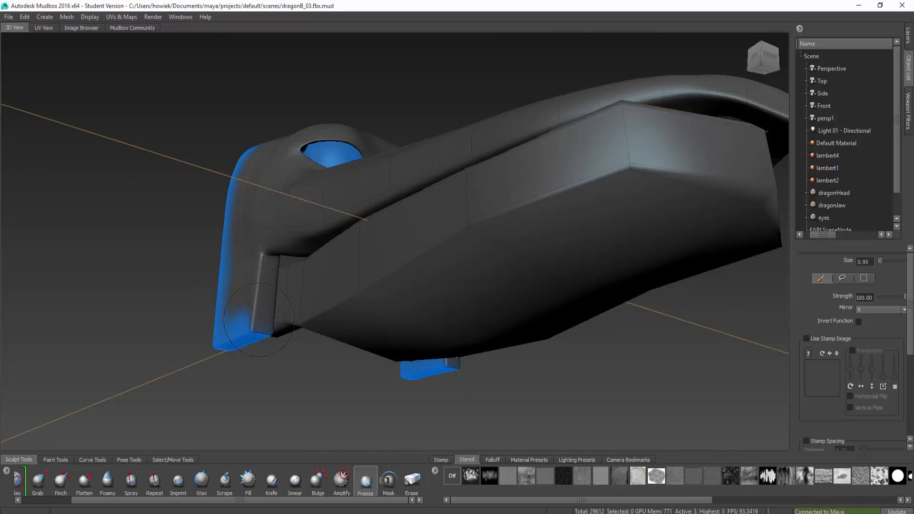
left_click_drag(259, 321, 267, 268)
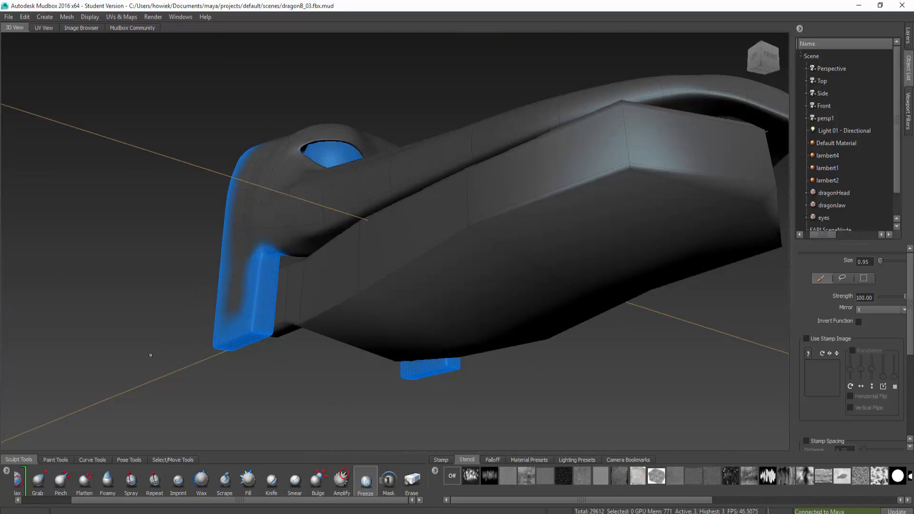
Step: Set the Foamy brush to strength 2.29 and size 1.07 and build up soft forms on the side of the snout
mouse_move(151, 355)
left_mouse_down("alt")
mouse_move(594, 154)
mouse_move(476, 179)
mouse_move(465, 173)
left_mouse_up("alt")
key("3")
mouse_move(504, 185)
left_mouse_down("alt")
mouse_move(505, 205)
mouse_move(483, 218)
left_mouse_up("alt")
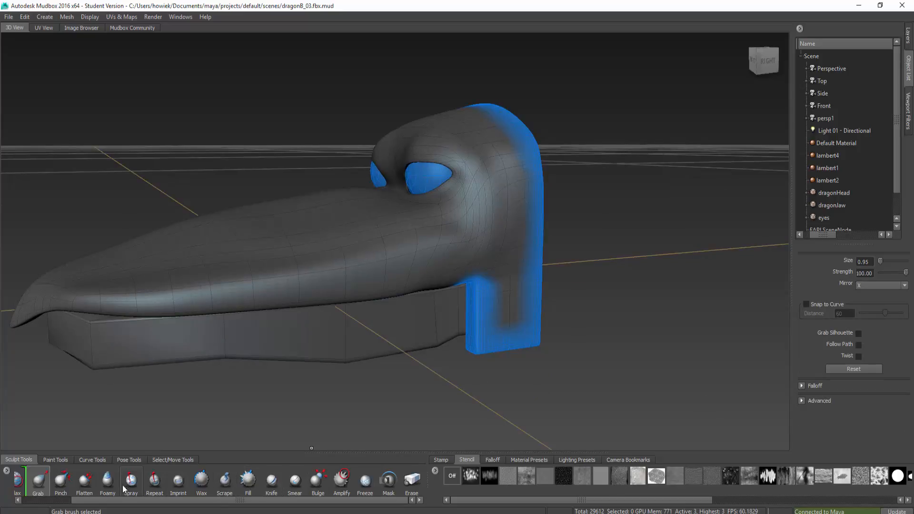
left_click(108, 481)
left_click_drag(608, 198, 675, 210, "alt")
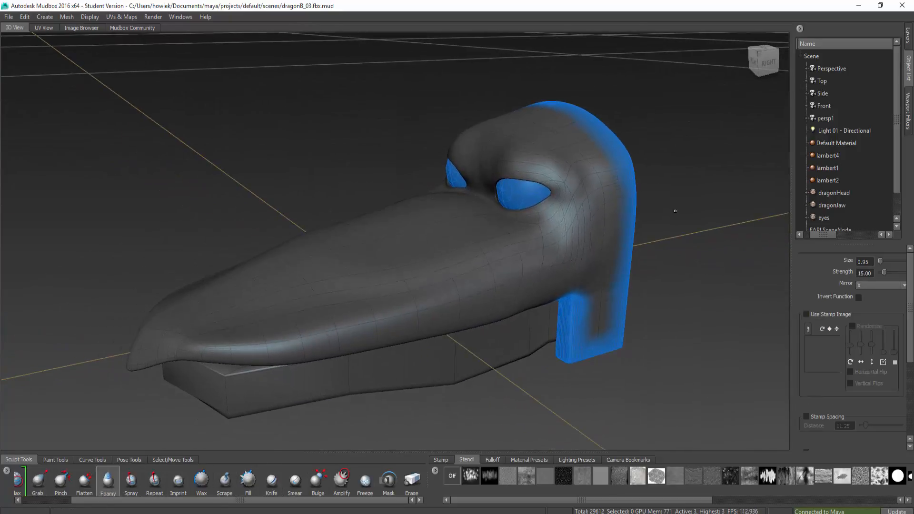
key("m")
left_click_drag(406, 258, 406, 295)
key("b")
mouse_move(455, 251)
left_mouse_down()
mouse_move(455, 172)
mouse_move(447, 254)
left_mouse_up()
key("b")
mouse_move(389, 254)
left_mouse_down()
mouse_move(409, 255)
mouse_move(400, 247)
mouse_move(439, 226)
mouse_move(510, 232)
left_mouse_up()
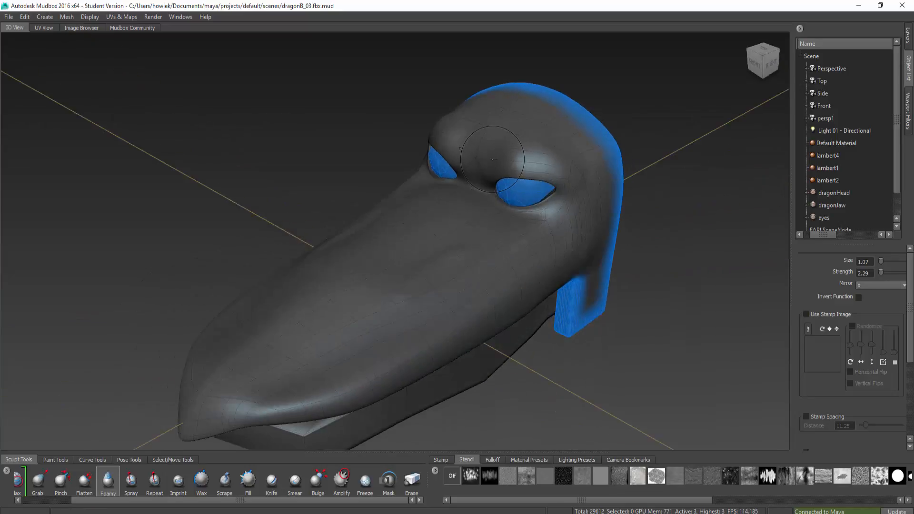
Step: Reduce the Foamy brush to size 0.66 and sculpt the brow and small folds at the outer eye corners
key("b")
left_click_drag(490, 157, 478, 156)
mouse_move(546, 144)
left_mouse_down("alt")
mouse_move(510, 207)
mouse_move(574, 195)
left_mouse_up("alt")
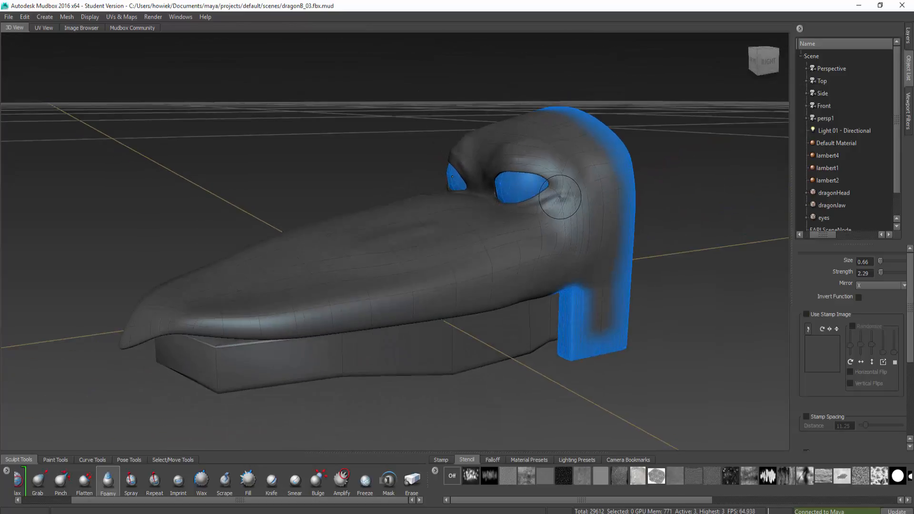
Step: Build up the upper lip edge along the jaw line with the Foamy brush at size 0.93
mouse_move(537, 253)
left_mouse_down("alt")
mouse_move(561, 271)
mouse_move(479, 286)
mouse_move(550, 269)
mouse_move(503, 289)
mouse_move(426, 296)
left_mouse_up("alt")
mouse_move(443, 294)
left_mouse_down("alt")
mouse_move(499, 260)
mouse_move(539, 254)
mouse_move(414, 313)
left_mouse_up("alt")
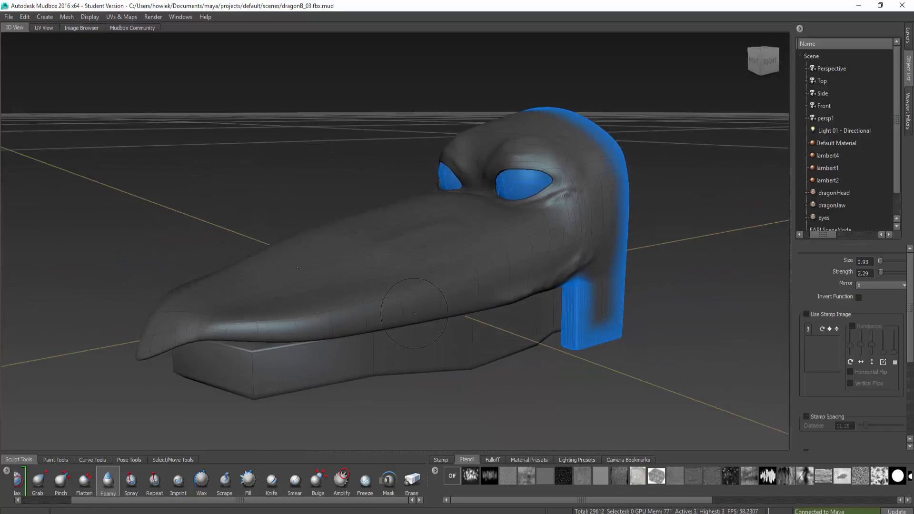
left_click_drag(475, 290, 324, 319)
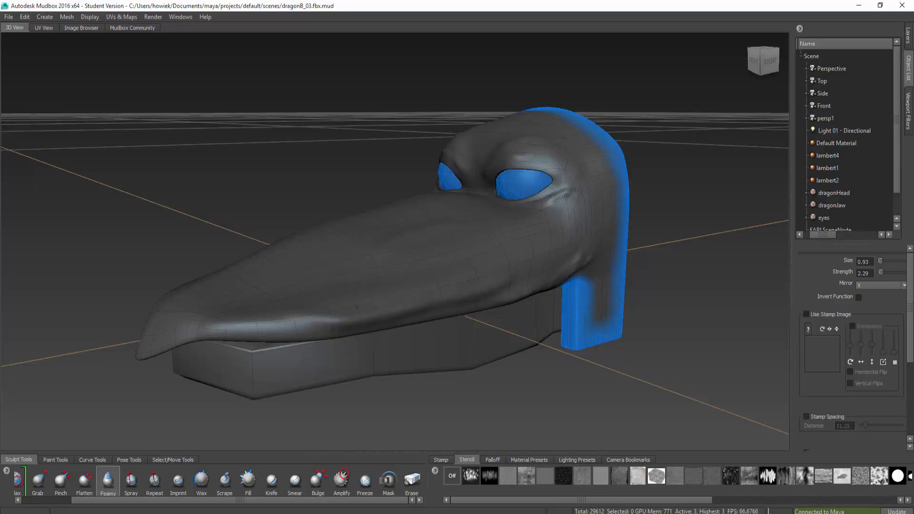
Step: Sculpt a long ridge along the side of the snout with the Foamy brush and smooth it
left_click_drag(403, 303, 419, 329, "alt")
left_click_drag(371, 309, 393, 301, "alt")
left_click_drag(463, 268, 385, 308)
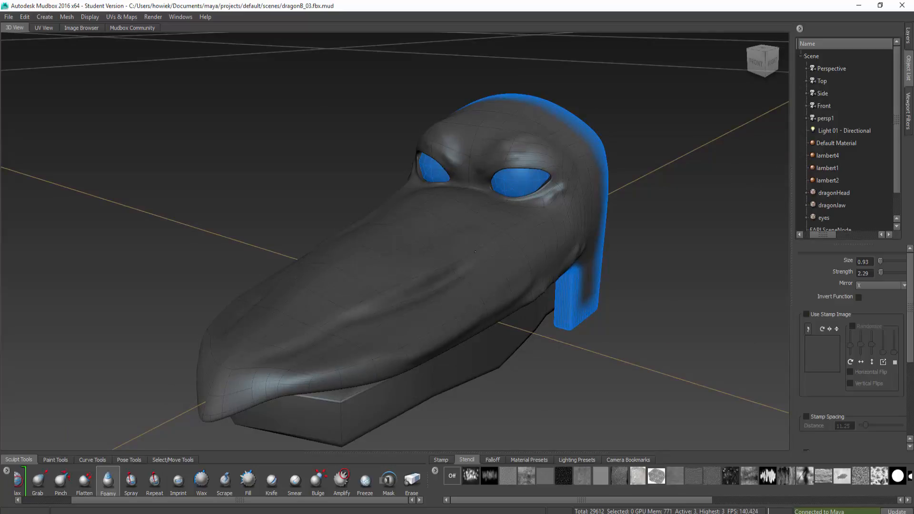
left_click_drag(482, 247, 394, 288)
key("shift")
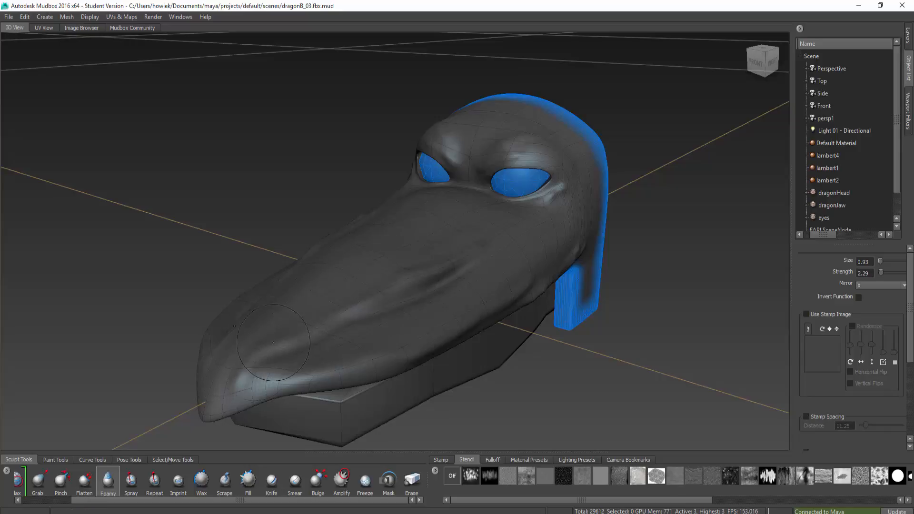
Step: Extend the snout ridges toward the beak tip and build up the brow ridges above and behind the eyes
left_click_drag(259, 352, 338, 309, "alt")
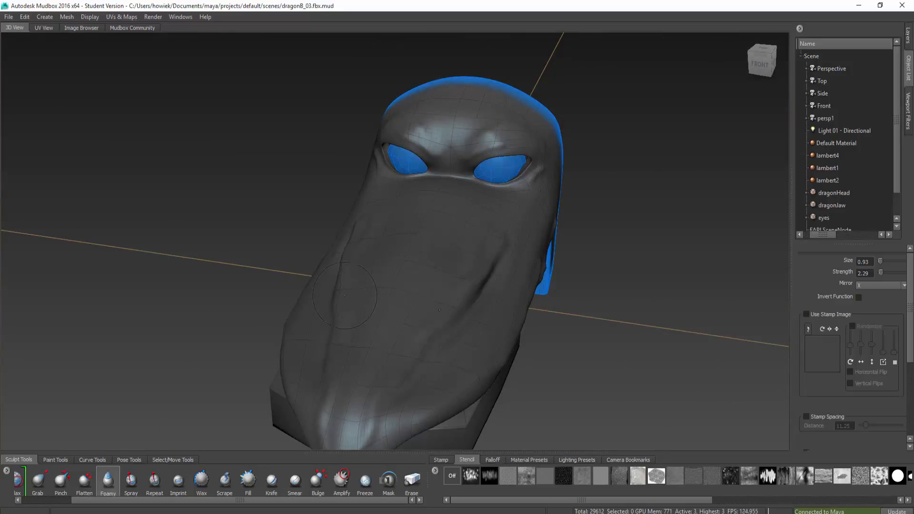
key("shift")
left_click_drag(526, 141, 578, 166, "alt")
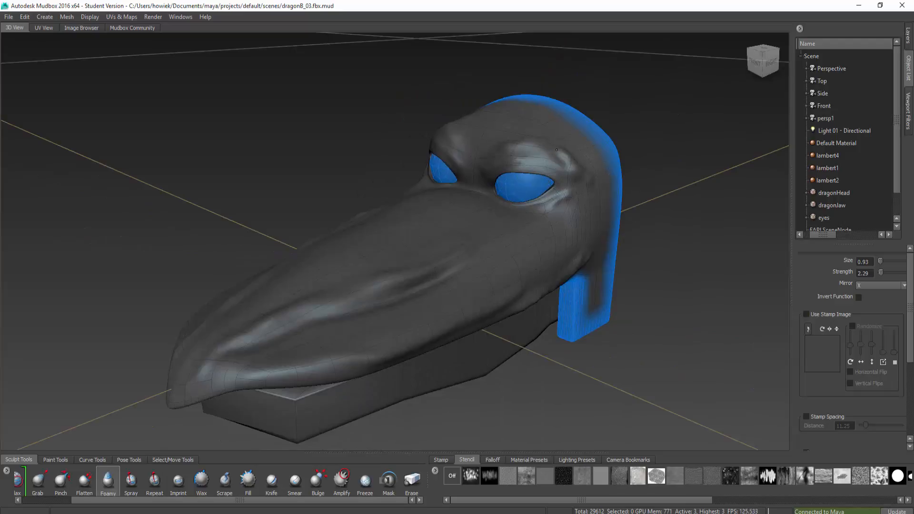
left_click_drag(631, 198, 586, 167, "alt")
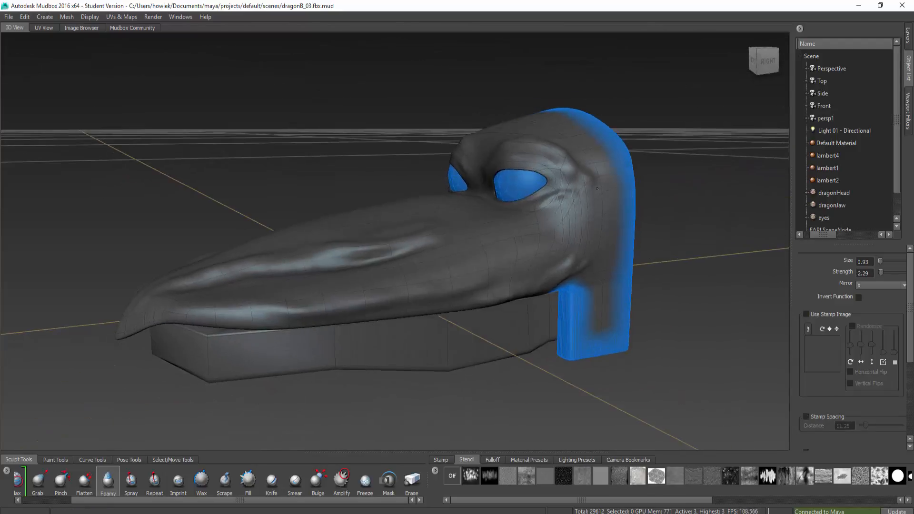
Step: Refine the snout ridges and sculpt skin folds beneath the eyes
mouse_move(396, 253)
left_mouse_down("shift")
mouse_move(343, 269)
mouse_move(474, 209)
left_mouse_up("shift")
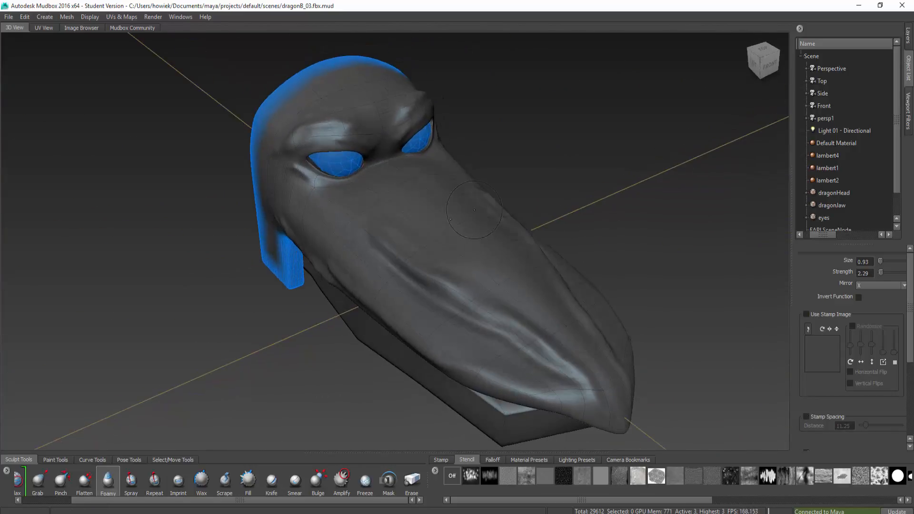
left_click_drag(375, 196, 347, 191, "alt")
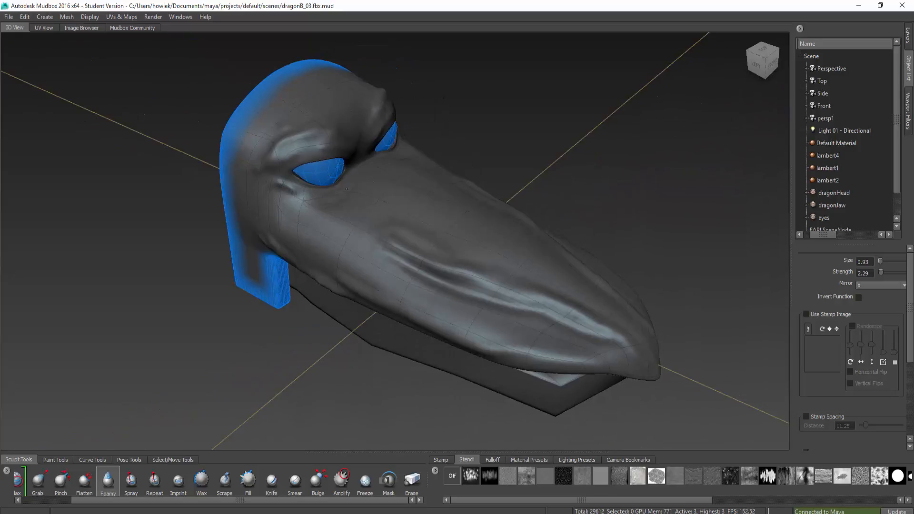
left_click_drag(335, 200, 284, 203, "shift")
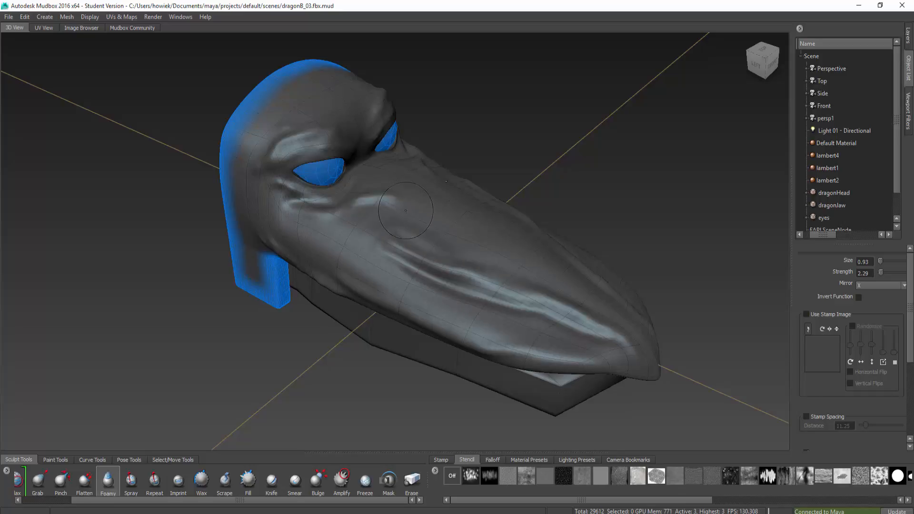
left_click_drag(391, 197, 450, 213, "alt")
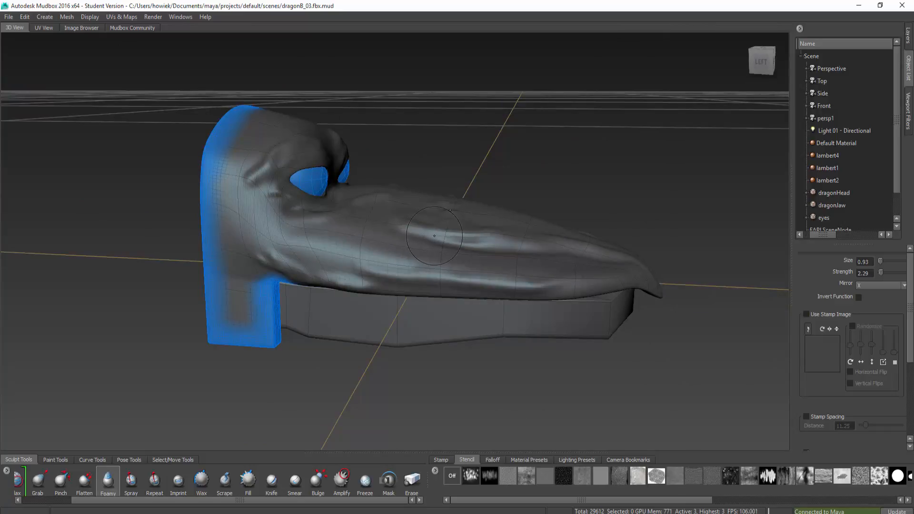
Step: Build up raised lumps on the upper snout in front of the eyes and smooth the cheek area
mouse_move(434, 235)
left_mouse_down()
mouse_move(481, 229)
mouse_move(452, 206)
mouse_move(395, 206)
left_mouse_up()
left_click_drag(519, 162, 464, 232, "alt")
key("shift")
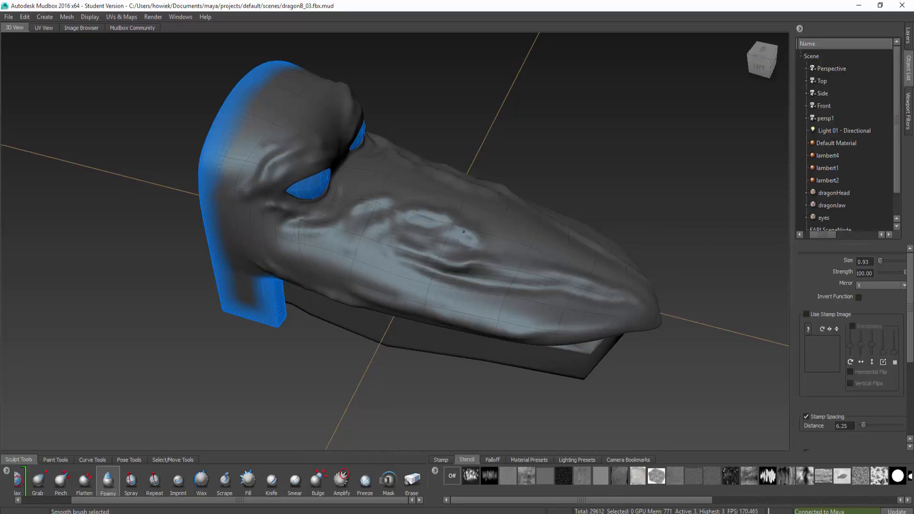
left_click_drag(388, 227, 300, 258)
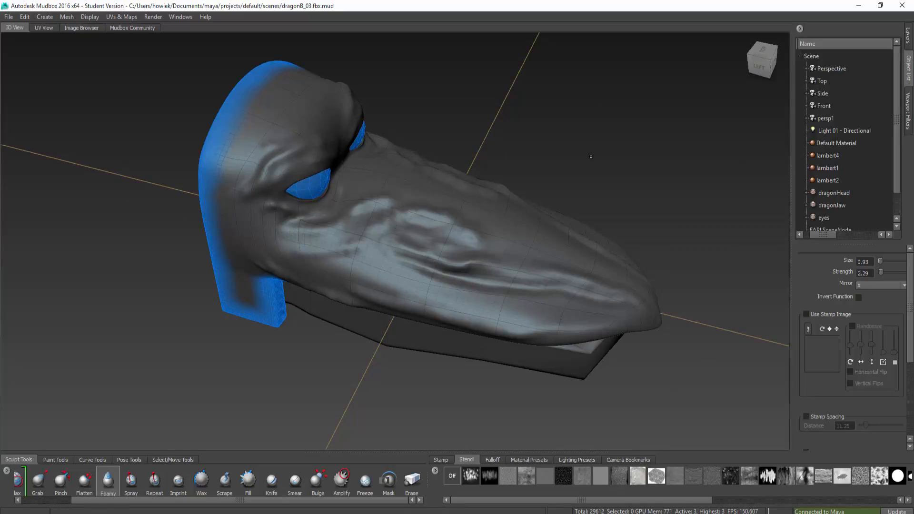
Step: Shape and smooth the forms around the beak tip and front of the upper lip
mouse_move(589, 190)
left_mouse_down("alt")
mouse_move(554, 148)
mouse_move(362, 234)
left_mouse_up("alt")
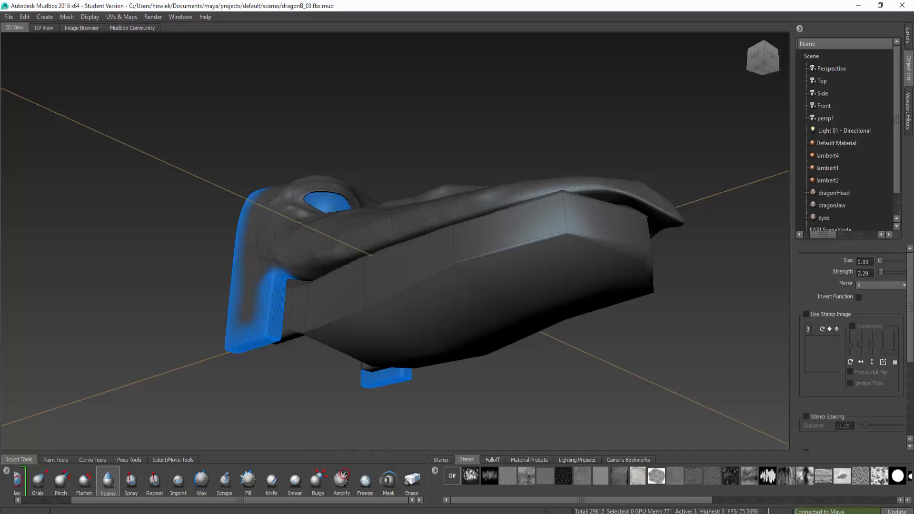
mouse_move(542, 193)
left_mouse_down("alt")
mouse_move(571, 269)
mouse_move(655, 281)
mouse_move(645, 260)
left_mouse_up("alt")
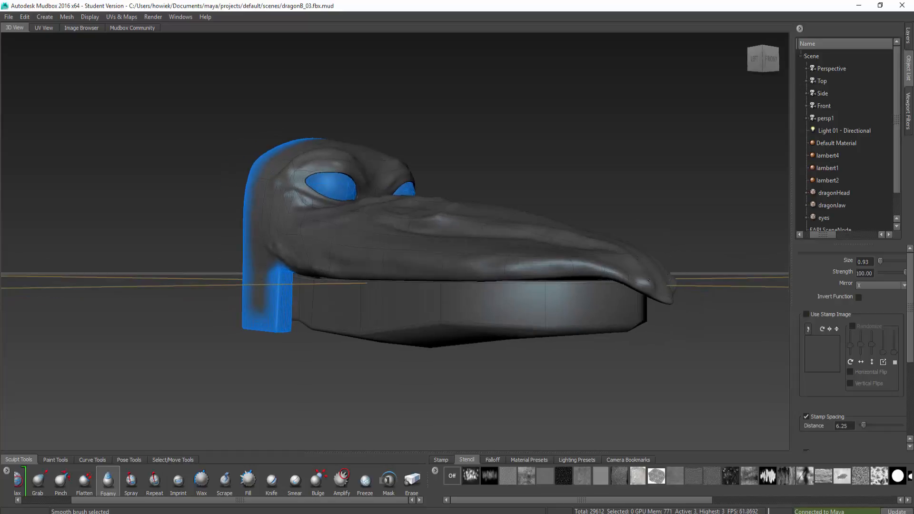
left_click_drag(663, 227, 622, 287, "alt")
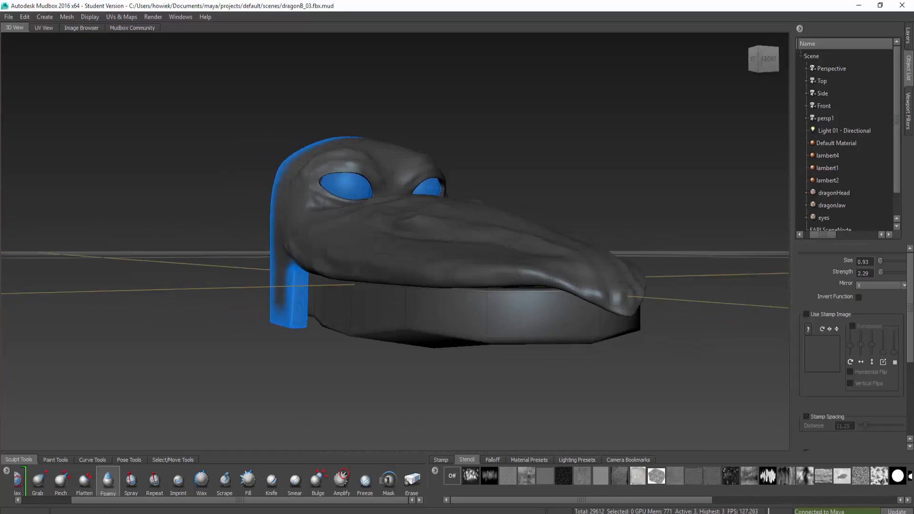
key("shift")
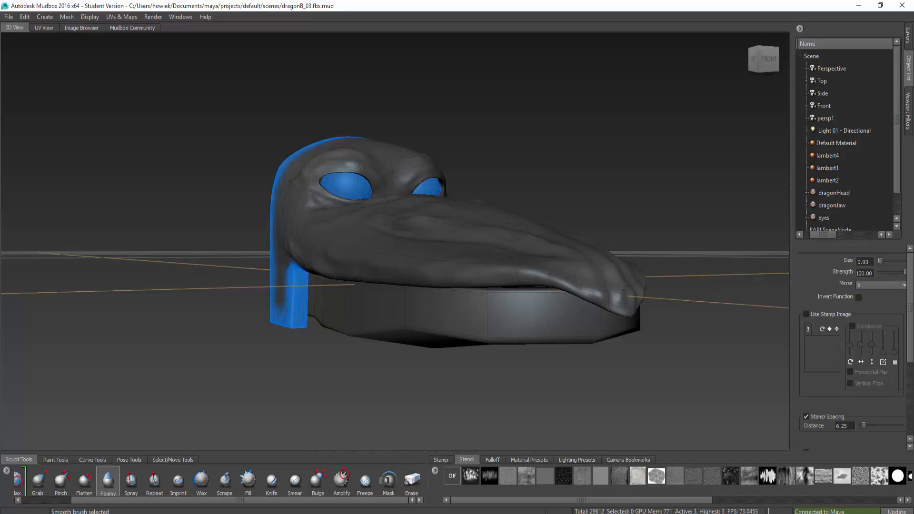
left_click_drag(623, 290, 600, 326, "alt")
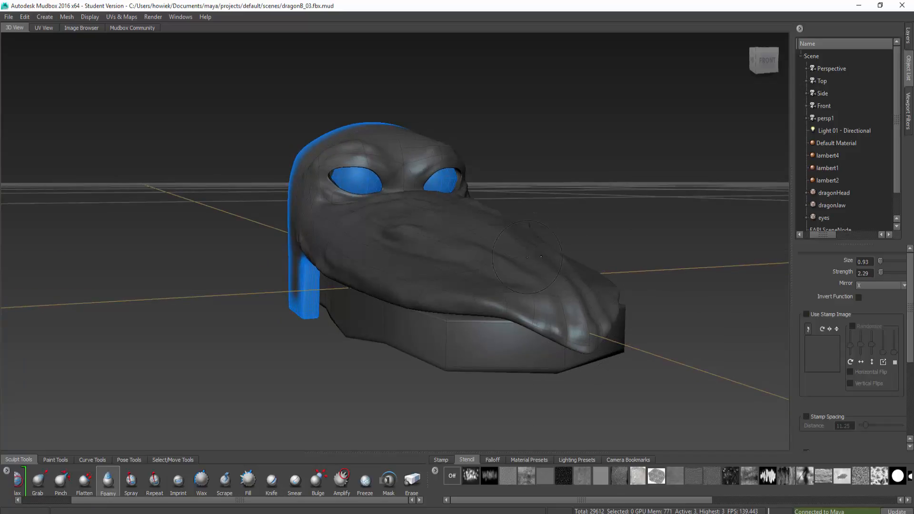
Step: Sculpt a nostril with a raised rim on the side of the snout using the Foamy brush
mouse_move(526, 257)
left_mouse_down("alt")
mouse_move(411, 249)
mouse_move(412, 260)
left_mouse_up("alt")
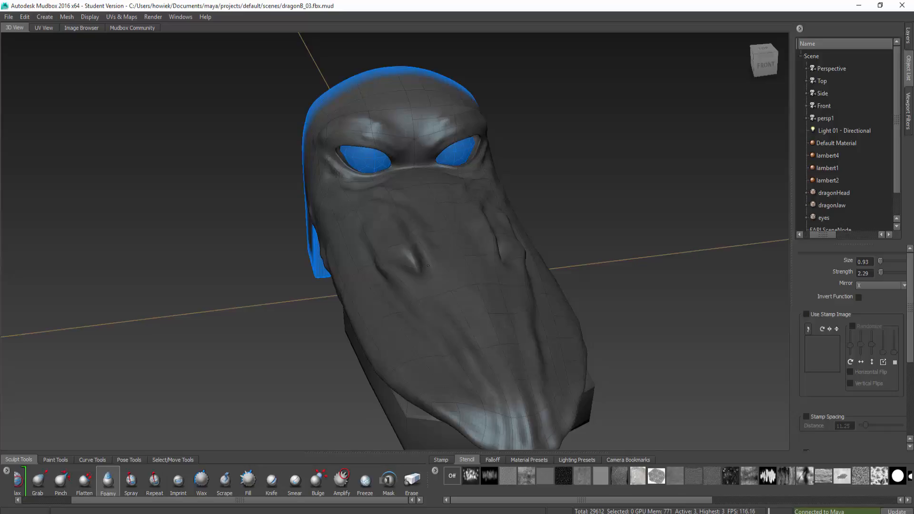
left_click_drag(445, 313, 476, 239, "alt")
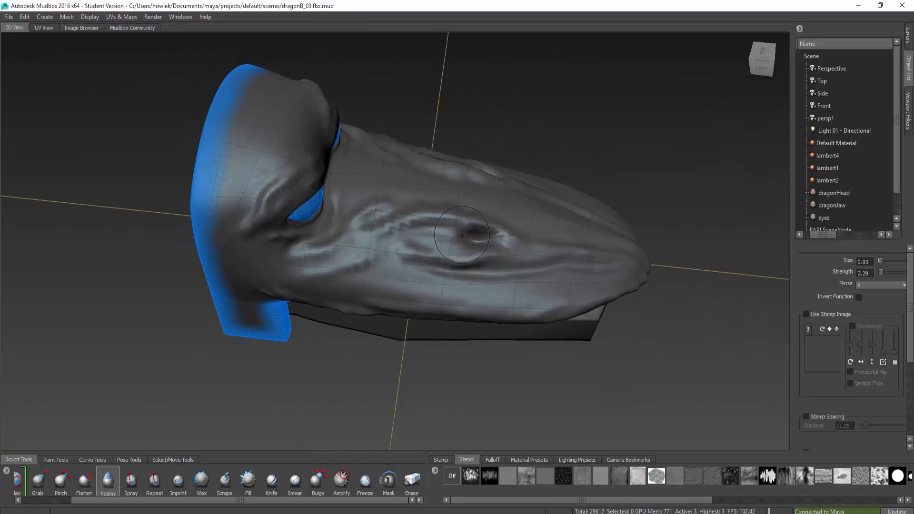
mouse_move(462, 236)
left_mouse_down()
mouse_move(438, 236)
mouse_move(509, 247)
left_mouse_up()
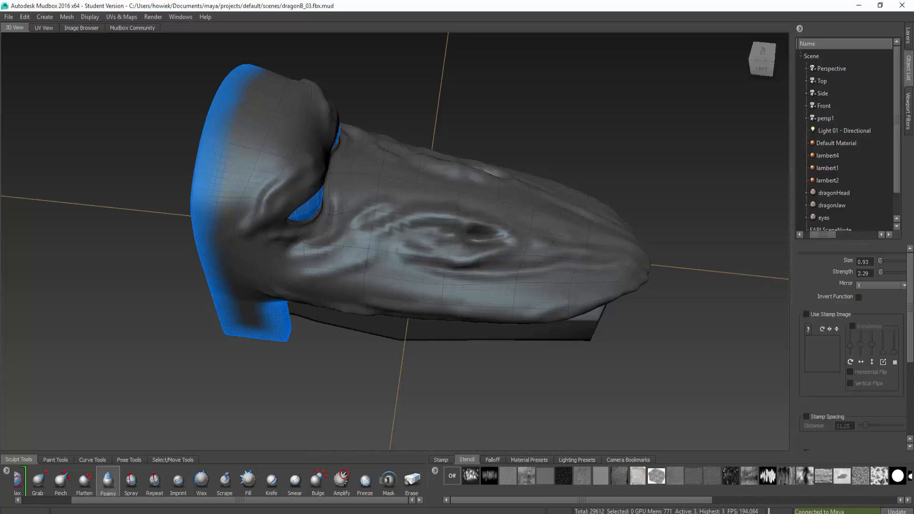
Step: Sculpt skin folds along the snout around the nostril and behind the corner of the mouth with the Foamy brush
left_click_drag(489, 227, 360, 234)
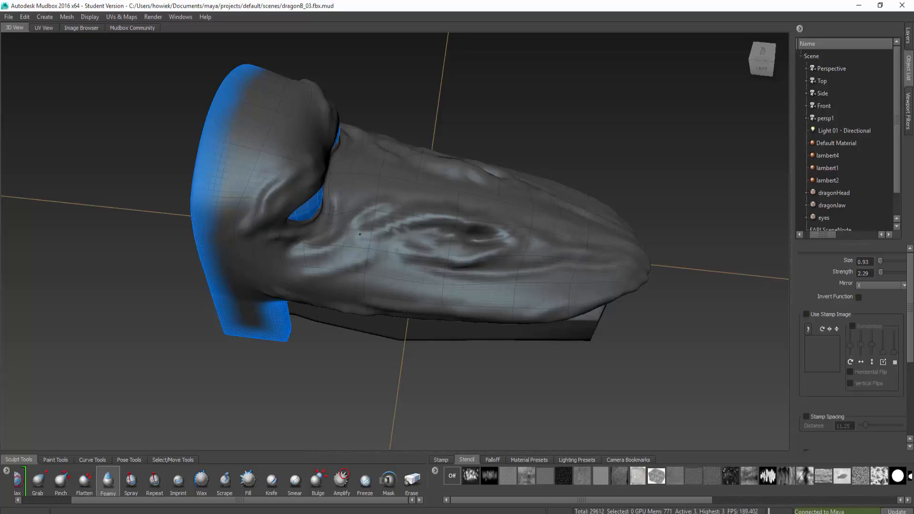
left_click_drag(512, 122, 404, 137, "alt")
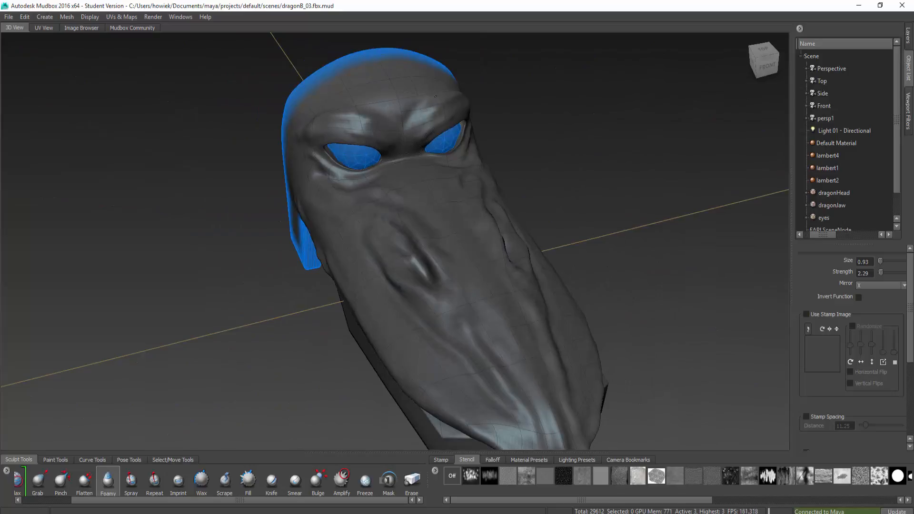
left_click_drag(508, 140, 520, 185, "alt")
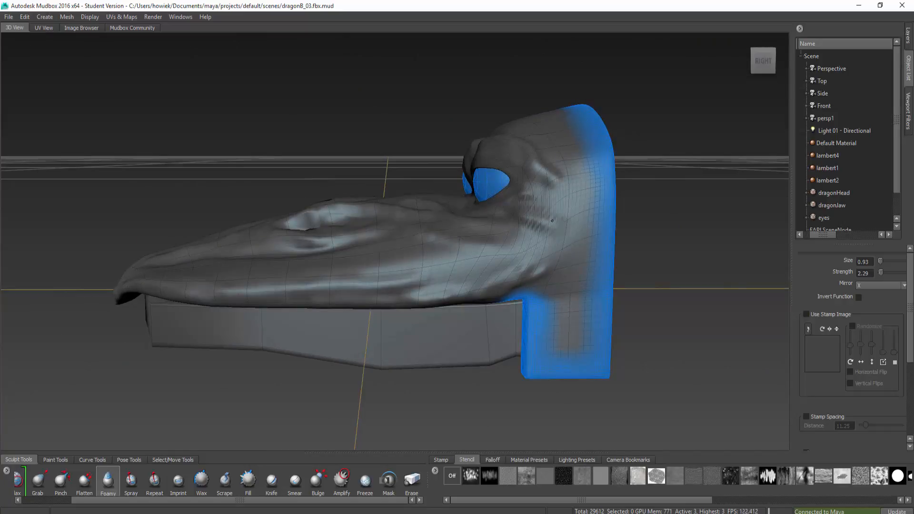
mouse_move(539, 291)
left_mouse_down()
mouse_move(564, 272)
mouse_move(574, 276)
left_mouse_up()
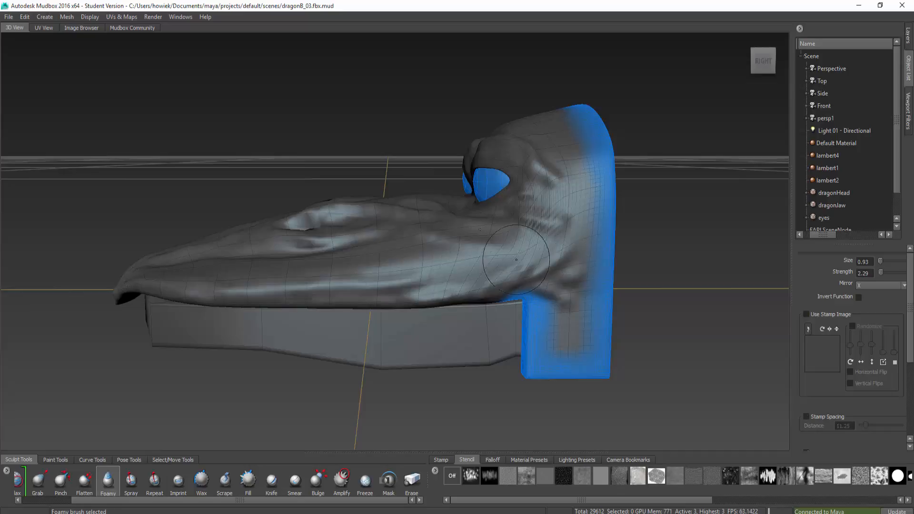
left_click_drag(346, 175, 530, 182, "alt")
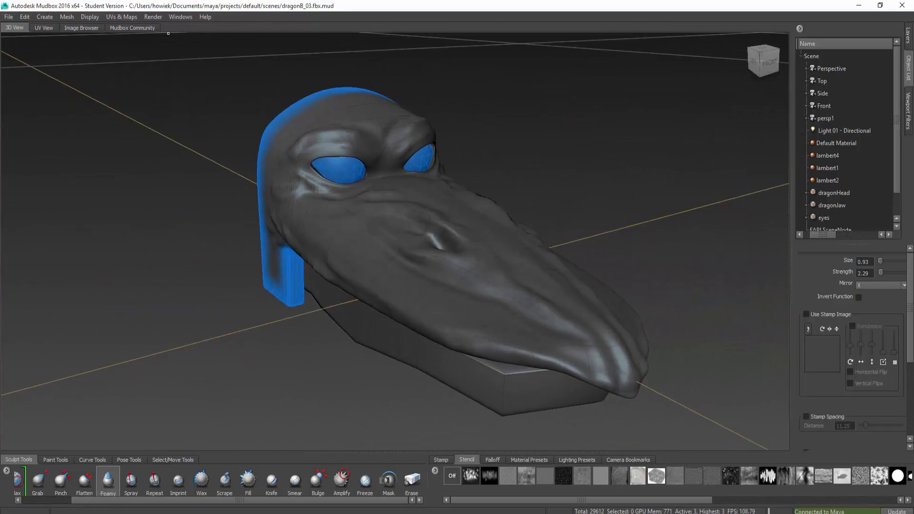
Step: Subdivide the dragon head to level 4 and add a new sculpt layer above Sculpt Layer 1
left_click(12, 18)
left_click(36, 47)
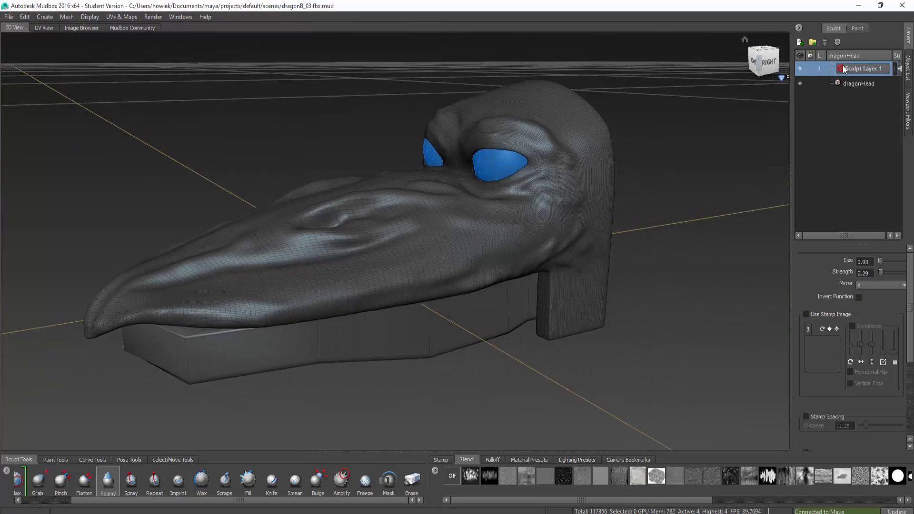
right_click(861, 66)
left_click(861, 84)
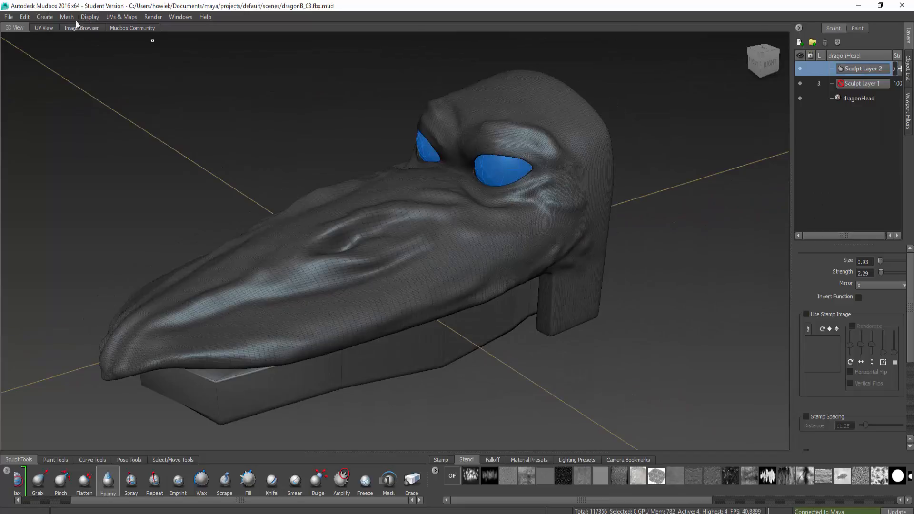
Step: Turn off the wireframe display on the model
left_click(67, 17)
left_click(102, 134)
key("w")
key("w")
key("w")
Step: Deepen the nostril and refine its surrounding rim with the Foamy brush on the new sculpt layer
left_click_drag(280, 133, 285, 119, "alt")
middle_click_drag(272, 103, 313, 108, "alt")
mouse_move(485, 207)
left_mouse_down()
mouse_move(490, 124)
mouse_move(480, 124)
mouse_move(485, 207)
left_mouse_up()
left_click_drag(347, 147, 448, 237, "alt")
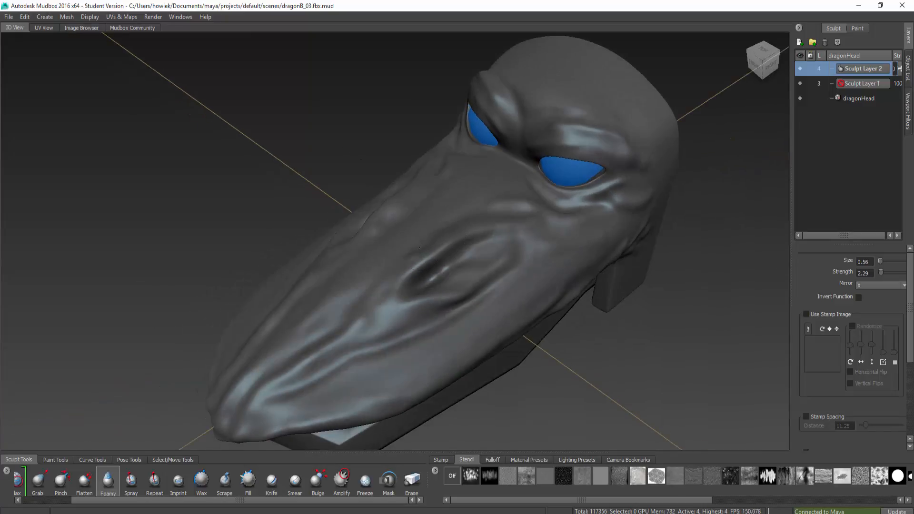
left_click_drag(335, 260, 366, 303)
mouse_move(426, 243)
left_mouse_down()
mouse_move(372, 304)
mouse_move(399, 268)
left_mouse_up()
left_click_drag(434, 237, 415, 276, "alt")
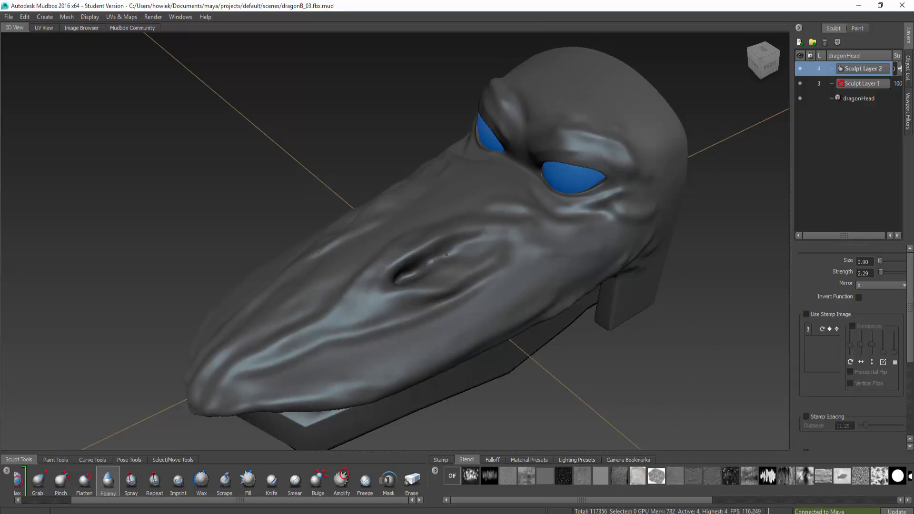
Step: Give the Foamy brush the steepest falloff and sculpt sharper ridges in front of the nostril, smoothing them lightly
left_click_drag(634, 302, 510, 273, "alt")
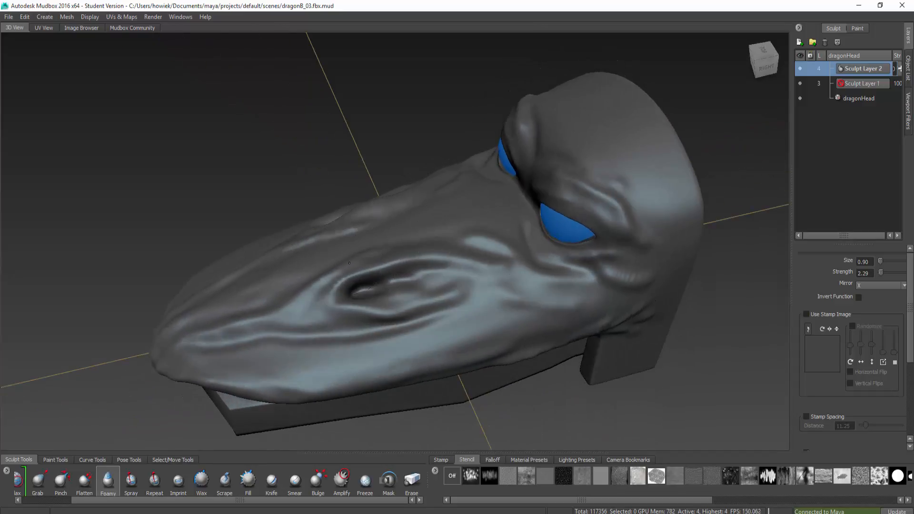
left_click(493, 460)
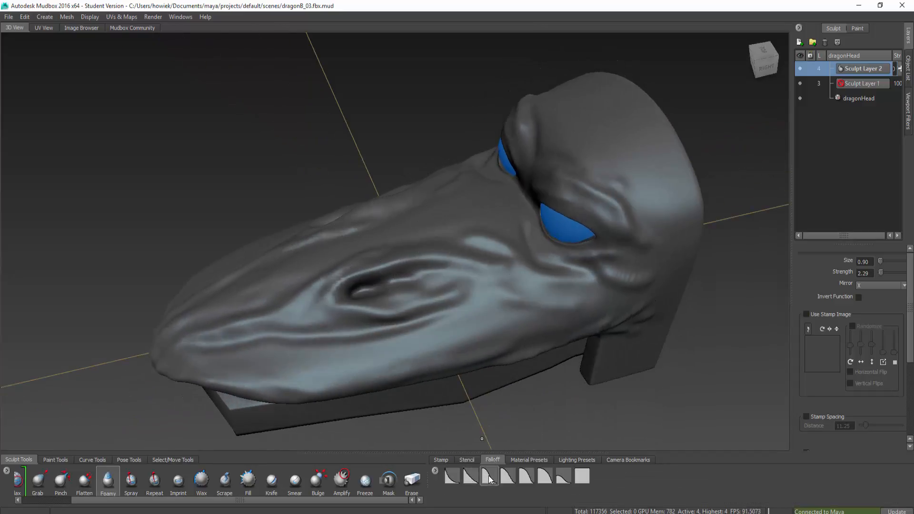
left_click(450, 472)
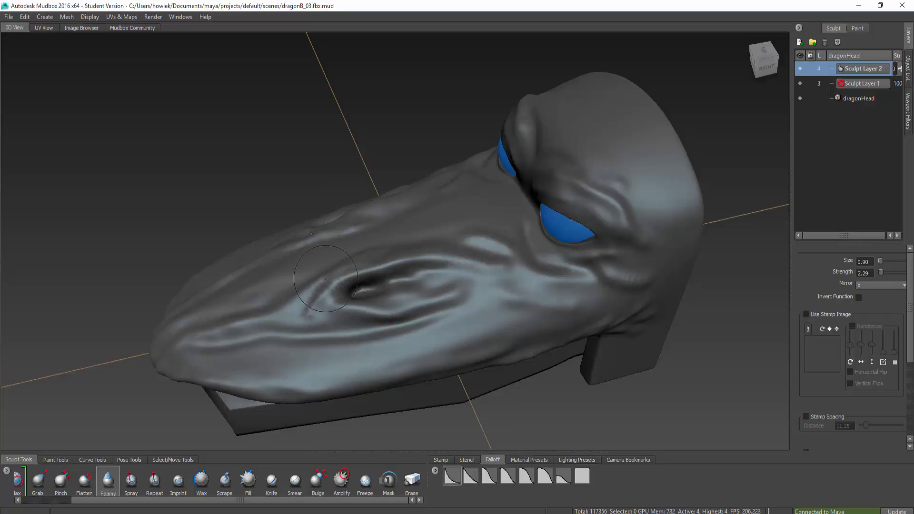
key("shift")
mouse_move(308, 309)
left_mouse_down("shift")
mouse_move(296, 328)
mouse_move(304, 295)
mouse_move(314, 319)
mouse_move(333, 319)
left_mouse_up("shift")
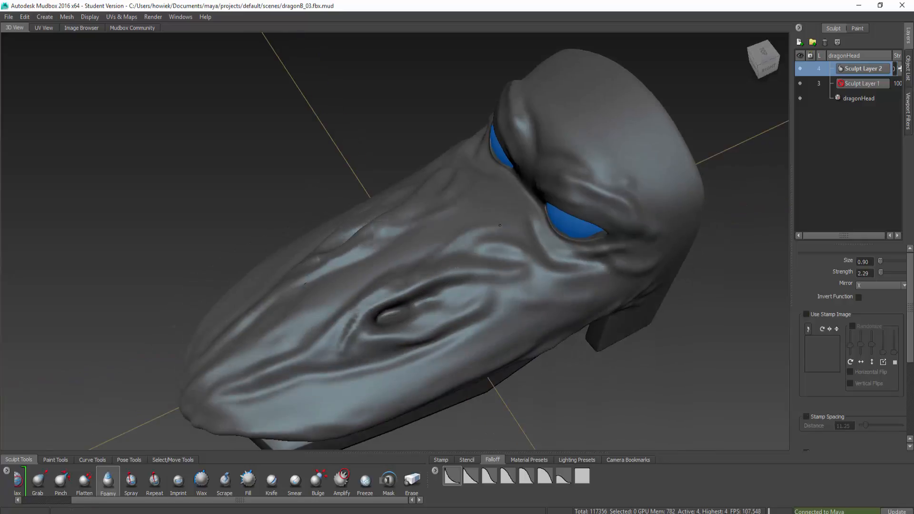
key("shift")
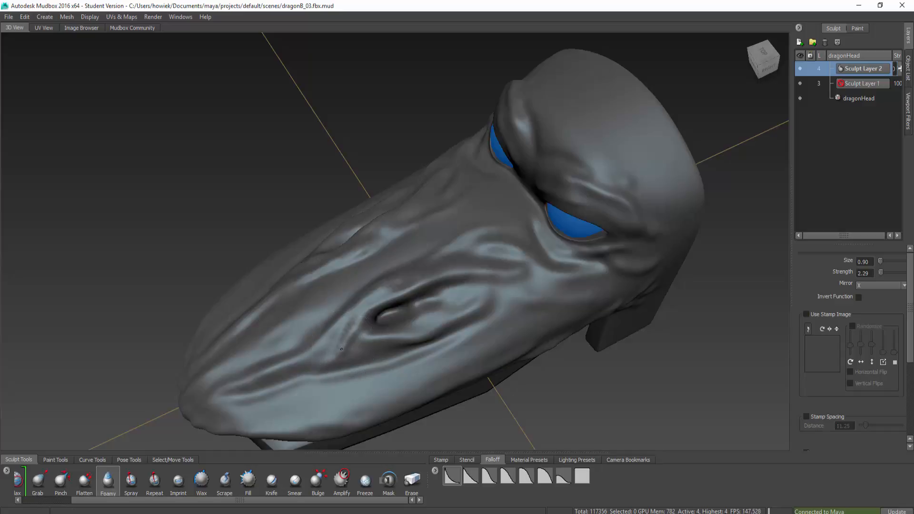
mouse_move(333, 376)
left_mouse_down("alt")
mouse_move(320, 151)
mouse_move(632, 223)
left_mouse_up("alt")
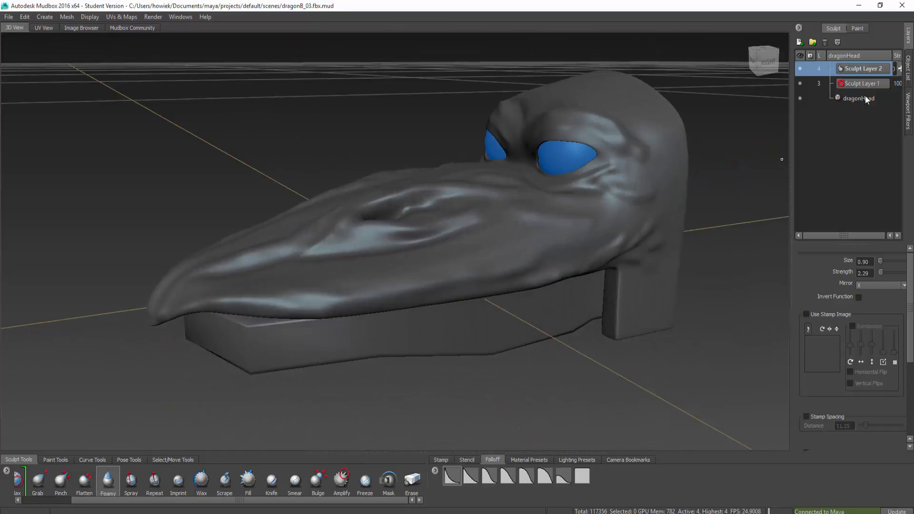
Step: Locate the dragonJaw mesh, switch to the Grab brush, and clear the jaw's highlight by selecting persp1
left_click(907, 69)
scroll(862, 143, "down", 1)
left_click_drag(714, 157, 388, 75, "alt")
left_click(833, 180)
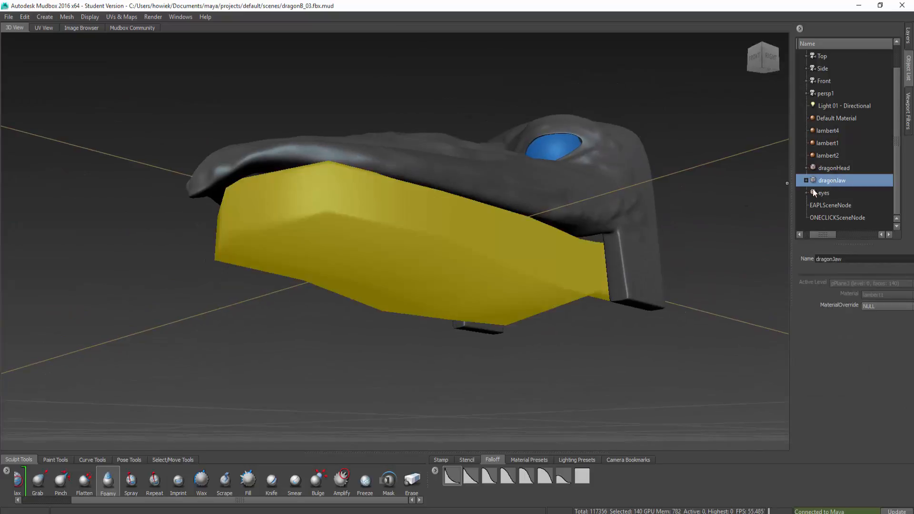
left_click_drag(732, 202, 736, 229, "alt")
left_click_drag(583, 323, 525, 374, "alt")
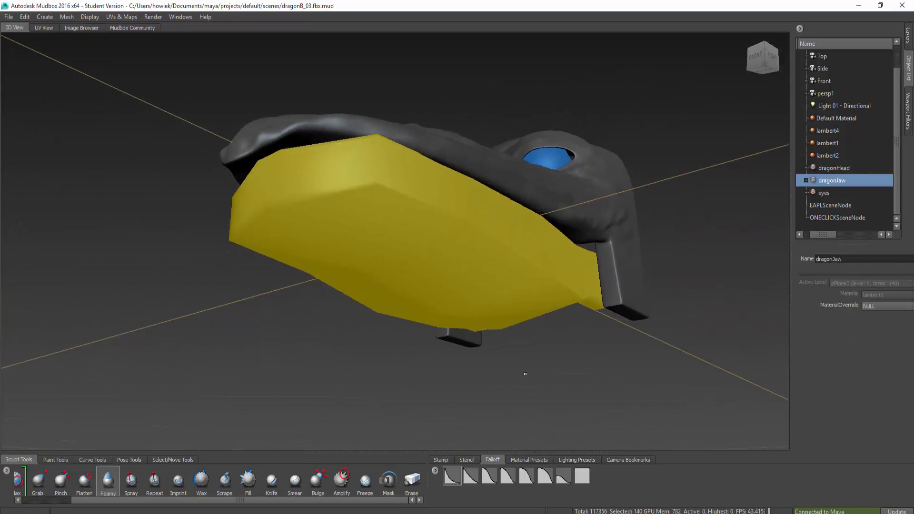
left_click(47, 483)
left_click(825, 93)
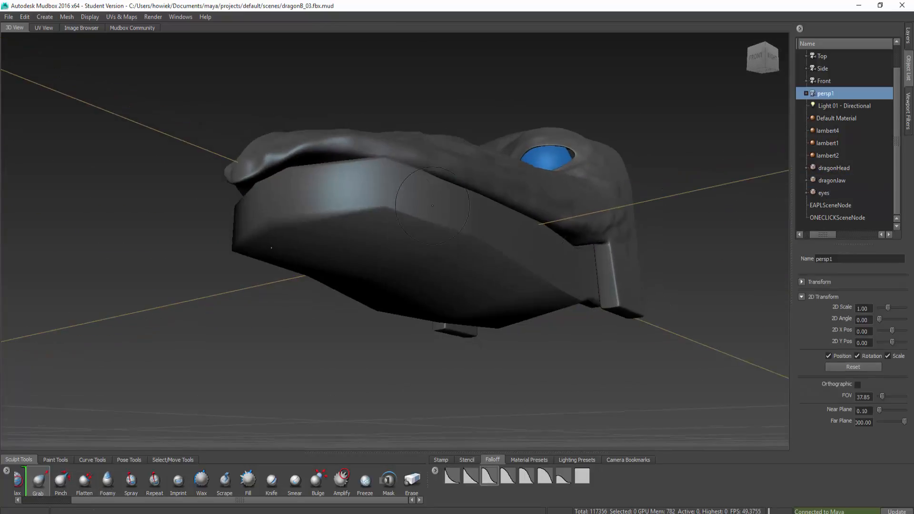
Step: Reshape the underside and rear of the lower jaw with the Grab brush
right_click(400, 209)
mouse_move(400, 209)
left_mouse_down("alt")
mouse_move(404, 309)
mouse_move(364, 278)
mouse_move(420, 142)
mouse_move(455, 198)
mouse_move(467, 166)
mouse_move(422, 198)
left_mouse_up("alt")
mouse_move(393, 263)
left_mouse_down("alt")
mouse_move(375, 293)
mouse_move(366, 270)
mouse_move(436, 160)
mouse_move(477, 225)
mouse_move(491, 227)
left_mouse_up("alt")
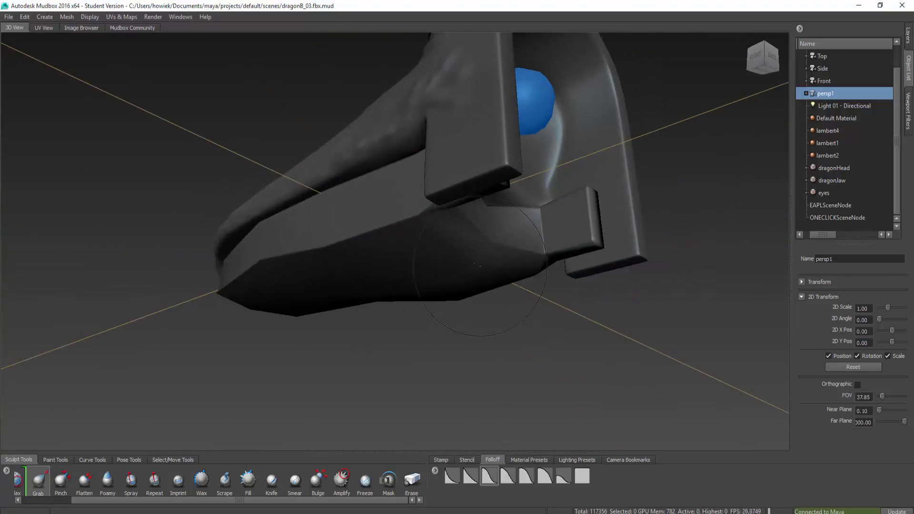
mouse_move(479, 266)
left_mouse_down("alt")
mouse_move(378, 300)
mouse_move(377, 284)
mouse_move(316, 271)
mouse_move(476, 279)
mouse_move(480, 262)
mouse_move(435, 228)
left_mouse_up("alt")
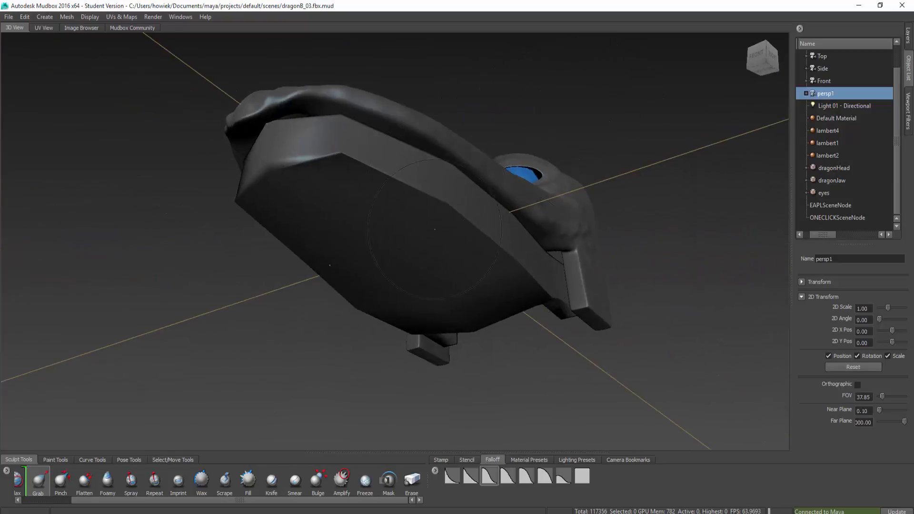
mouse_move(384, 171)
left_mouse_down("alt")
mouse_move(436, 122)
mouse_move(205, 219)
mouse_move(150, 259)
left_mouse_up("alt")
scroll(151, 259, "up", 4)
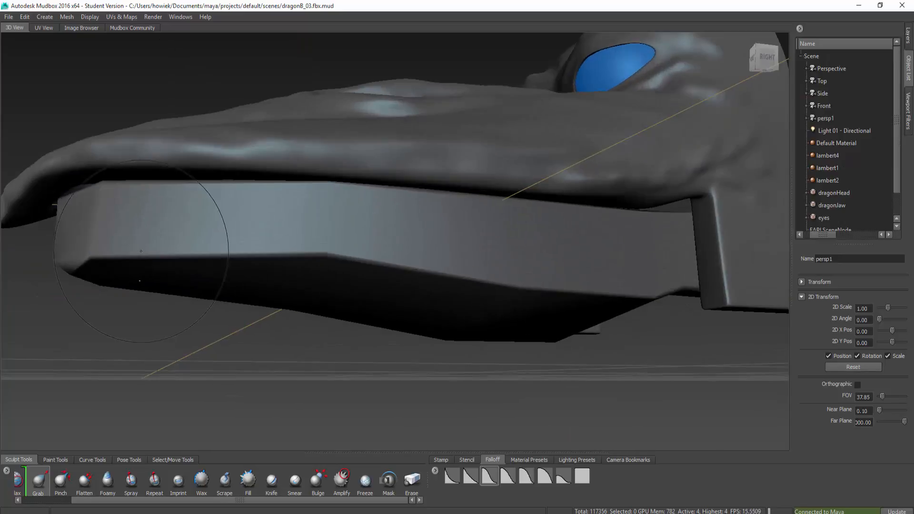
Step: Adjust the underside of the beak tip with the Grab brush where it overhangs the lower jaw
middle_click_drag(151, 257, 224, 253, "alt")
left_click_drag(225, 253, 229, 239, "alt")
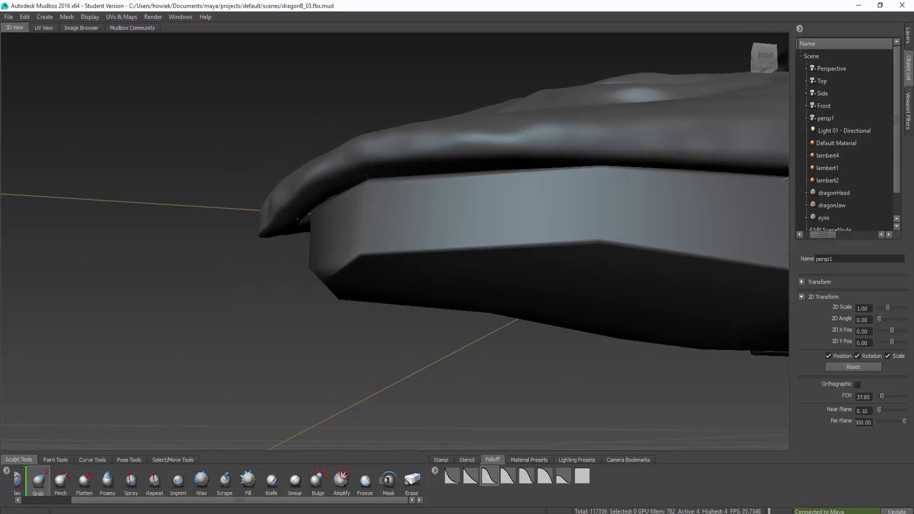
left_click_drag(298, 219, 301, 215)
left_click_drag(264, 249, 440, 197, "alt")
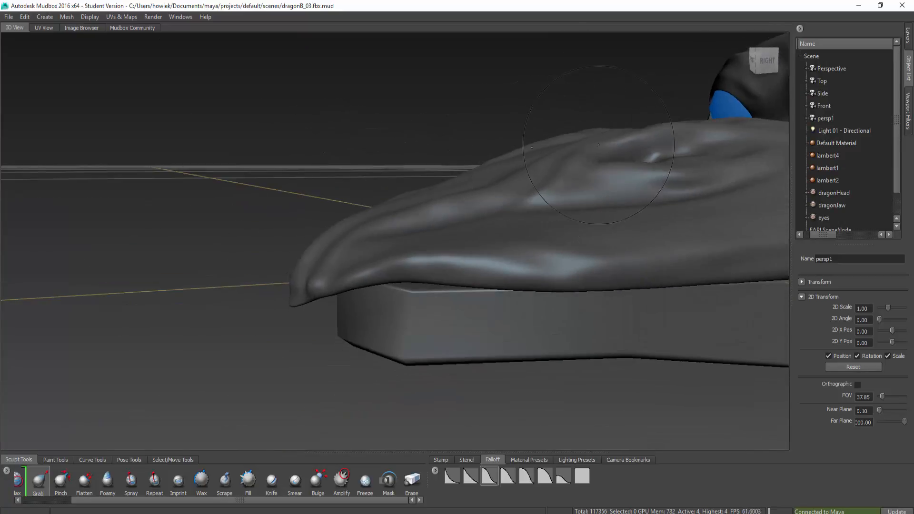
left_click_drag(477, 129, 224, 195, "alt")
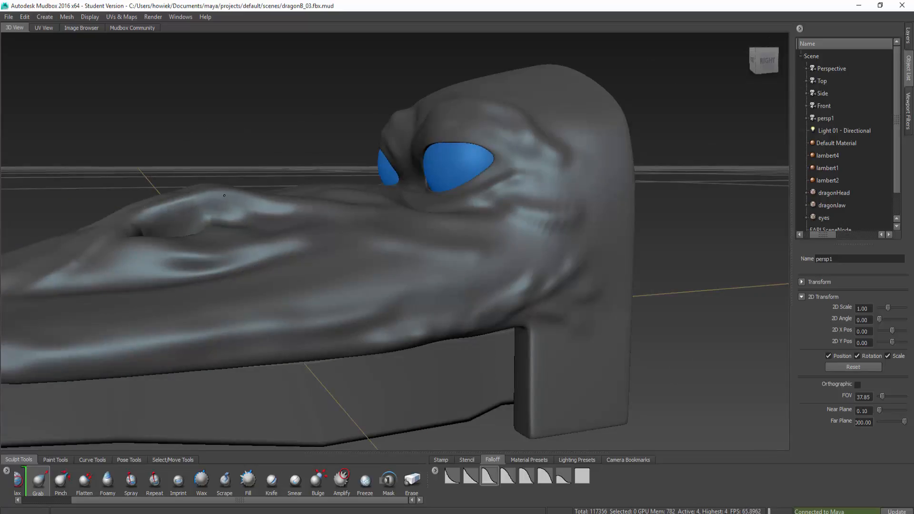
mouse_move(294, 194)
left_mouse_down("alt")
mouse_move(398, 273)
mouse_move(426, 323)
mouse_move(402, 280)
left_mouse_up("alt")
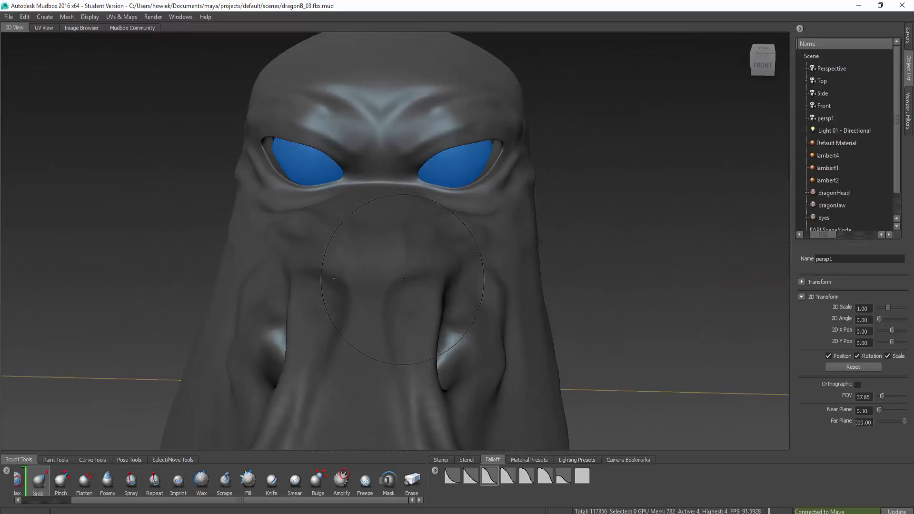
Step: Reshape the brow area between and above the eyes with the Grab brush
left_click_drag(381, 158, 382, 173)
left_click_drag(344, 141, 363, 174, "alt")
mouse_move(422, 185)
left_mouse_down()
mouse_move(422, 175)
mouse_move(492, 161)
left_mouse_up()
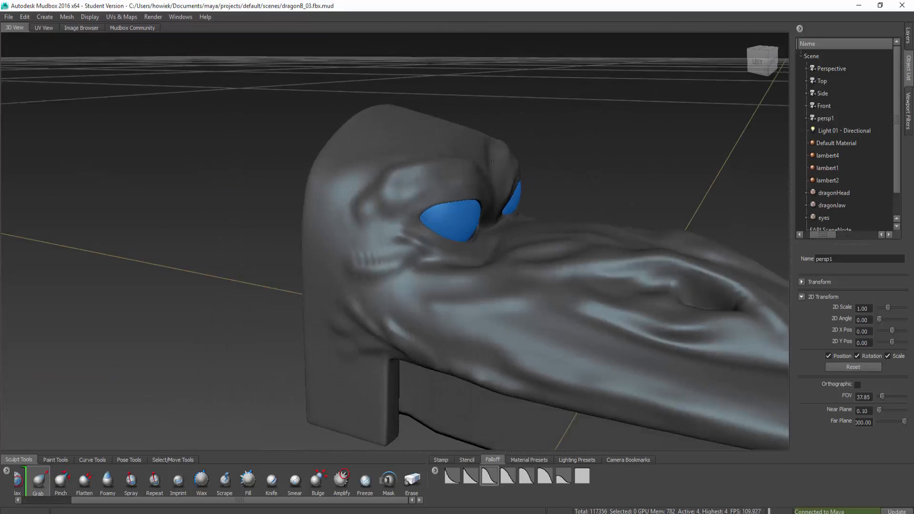
Step: Undo the trial brow stroke and build up the brow ridges above the eyes with the Bulge brush
left_click(108, 481)
left_click_drag(381, 286, 410, 252, "alt")
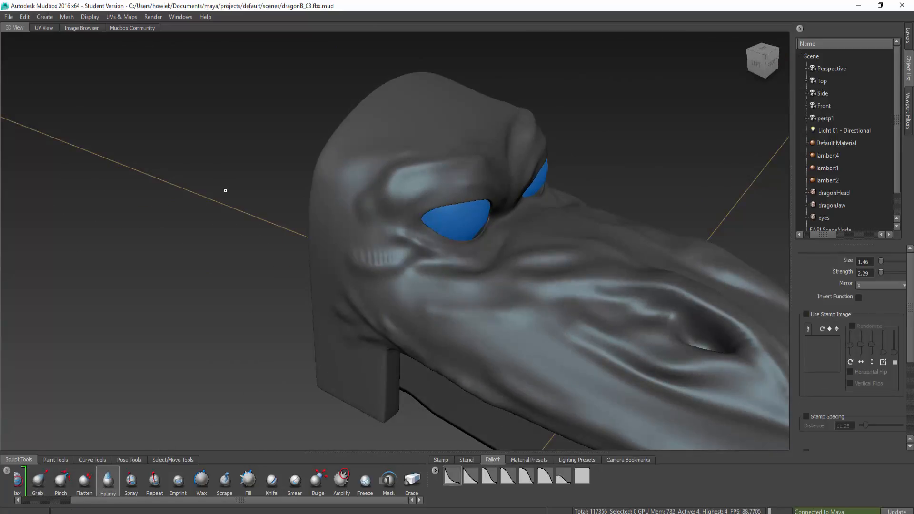
mouse_move(456, 172)
left_mouse_down()
mouse_move(430, 179)
mouse_move(457, 177)
mouse_move(436, 210)
mouse_move(439, 181)
mouse_move(424, 190)
left_mouse_up()
left_click(316, 483)
key("ctrl+z")
key("m")
mouse_move(420, 190)
left_mouse_down()
mouse_move(451, 181)
mouse_move(411, 191)
mouse_move(387, 182)
left_mouse_up()
left_click_drag(559, 120, 490, 107, "alt")
mouse_move(457, 193)
left_mouse_down()
mouse_move(500, 209)
mouse_move(470, 203)
mouse_move(521, 231)
left_mouse_up()
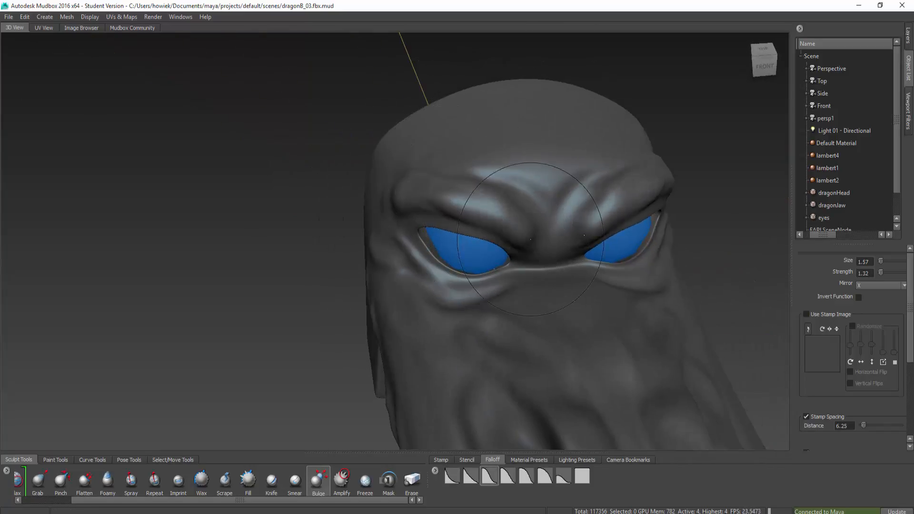
Step: Smooth the outer brow and refine the furrows between the brows with the Bulge brush at size 1.01
mouse_move(314, 179)
left_mouse_down("alt")
mouse_move(364, 199)
mouse_move(450, 177)
mouse_move(389, 187)
left_mouse_up("alt")
mouse_move(386, 189)
left_mouse_down("shift")
mouse_move(374, 206)
mouse_move(380, 212)
mouse_move(402, 192)
left_mouse_up("shift")
mouse_move(452, 178)
left_mouse_down("alt")
mouse_move(467, 175)
mouse_move(433, 148)
mouse_move(427, 164)
mouse_move(515, 206)
mouse_move(526, 225)
mouse_move(521, 195)
left_mouse_up("alt")
mouse_move(562, 172)
left_mouse_down("alt")
mouse_move(520, 204)
mouse_move(536, 222)
mouse_move(507, 195)
mouse_move(522, 199)
mouse_move(519, 191)
mouse_move(479, 192)
mouse_move(464, 218)
left_mouse_up("alt")
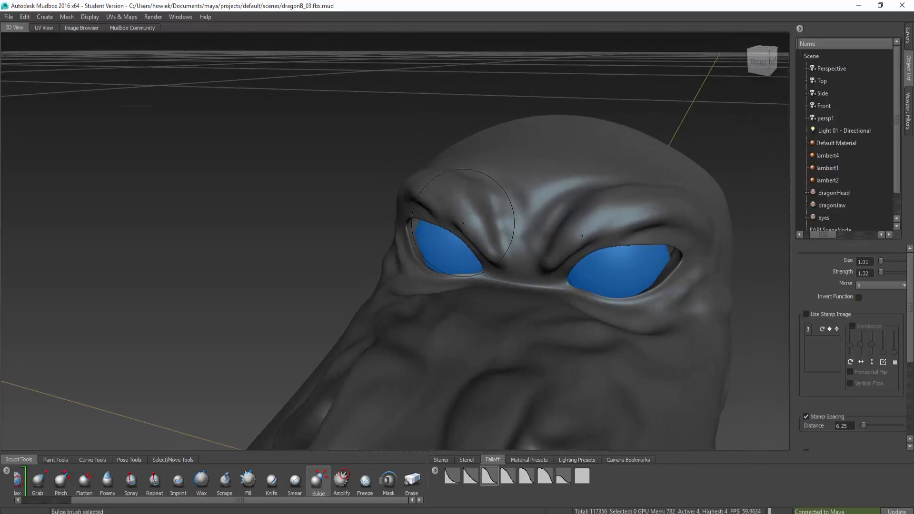
Step: Bulge out wrinkled skin folds beneath the eyes and around their outer corners
mouse_move(526, 220)
left_mouse_down("alt")
mouse_move(533, 215)
mouse_move(512, 221)
mouse_move(533, 261)
left_mouse_up("alt")
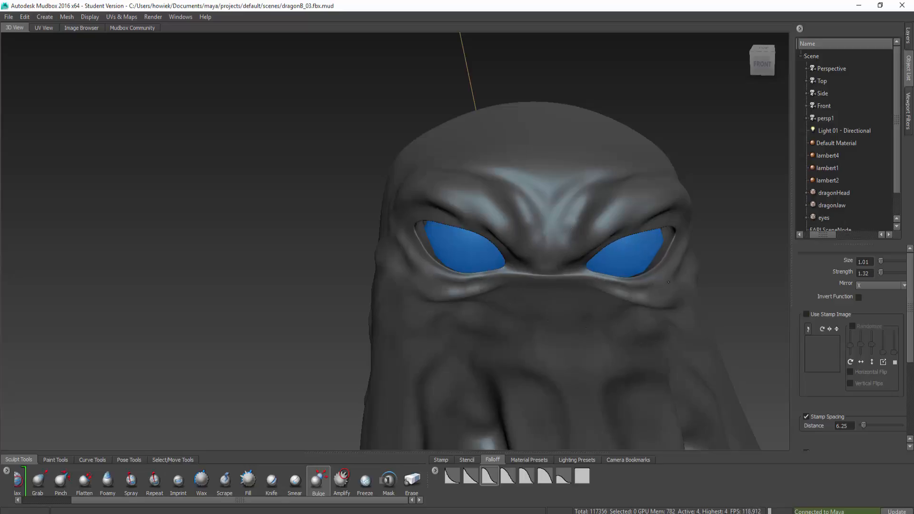
mouse_move(647, 292)
left_mouse_down("alt")
mouse_move(691, 238)
mouse_move(708, 267)
left_mouse_up("alt")
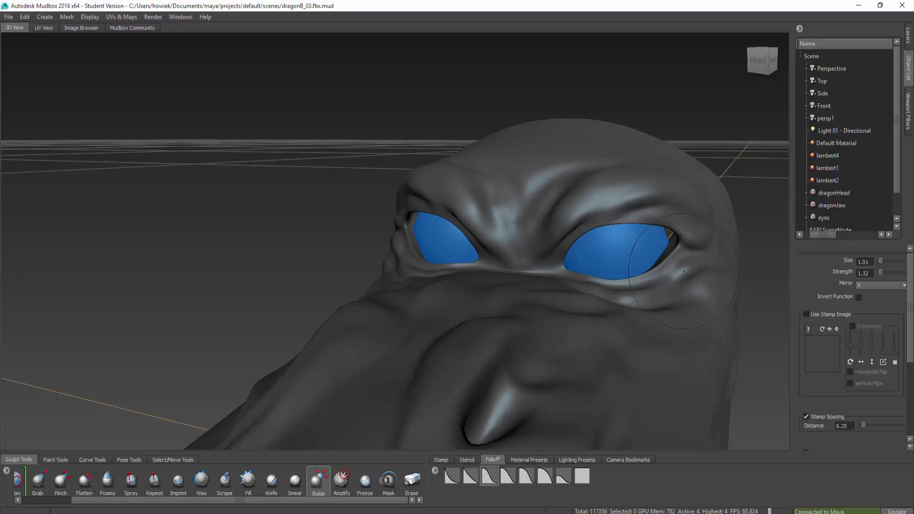
mouse_move(674, 122)
left_mouse_down("alt")
mouse_move(671, 102)
mouse_move(665, 133)
left_mouse_up("alt")
middle_click_drag(665, 132, 626, 146, "alt")
Step: Bulge the ridges on the snout in front of the nostrils and smooth them toward the beak tip
left_click_drag(369, 156, 396, 193, "alt")
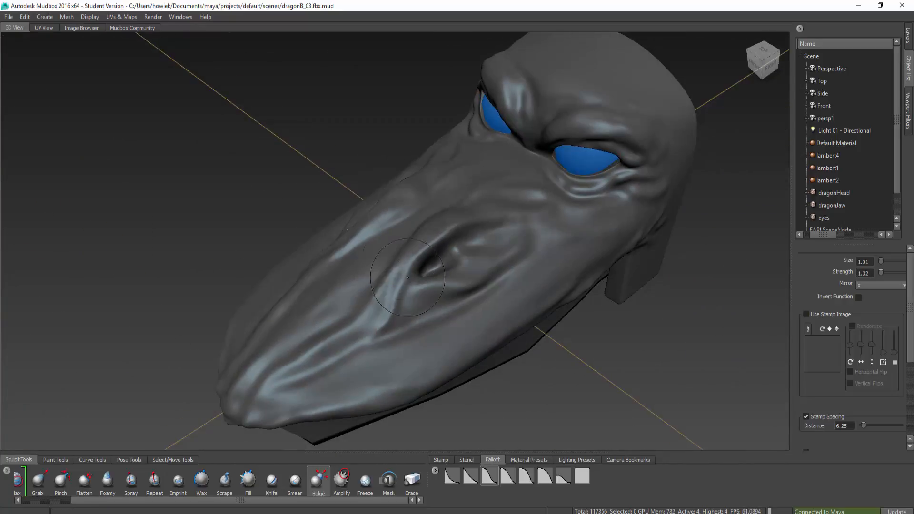
mouse_move(426, 280)
left_mouse_down("alt")
mouse_move(459, 276)
mouse_move(542, 188)
mouse_move(476, 225)
left_mouse_up("alt")
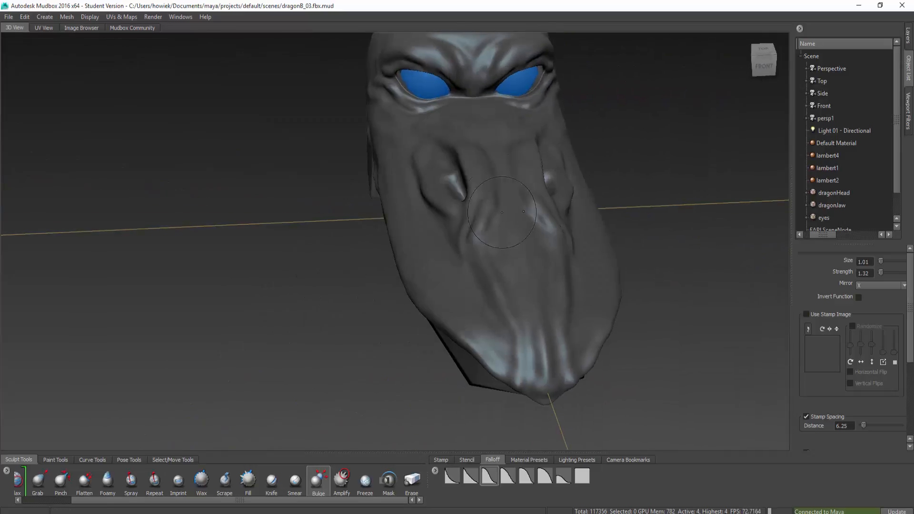
left_click_drag(458, 275, 508, 200, "alt")
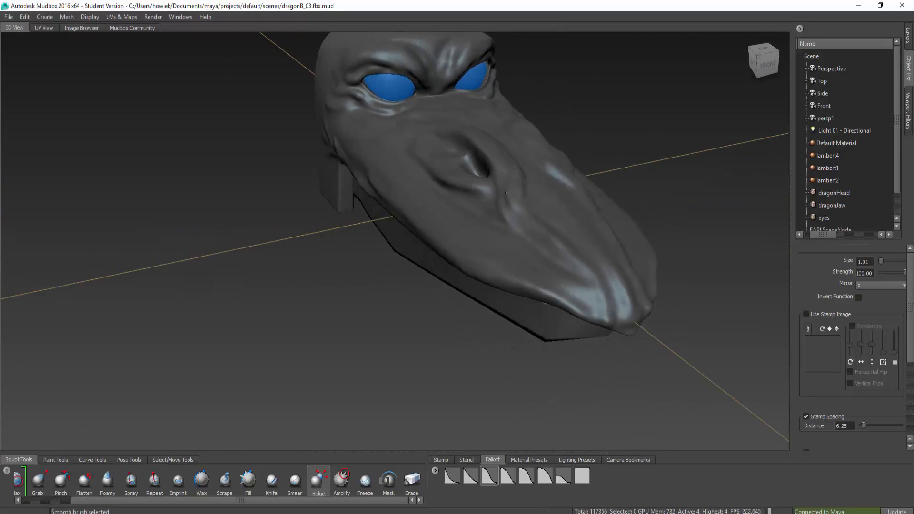
key("shift")
left_click_drag(501, 154, 568, 200, "alt")
key("shift")
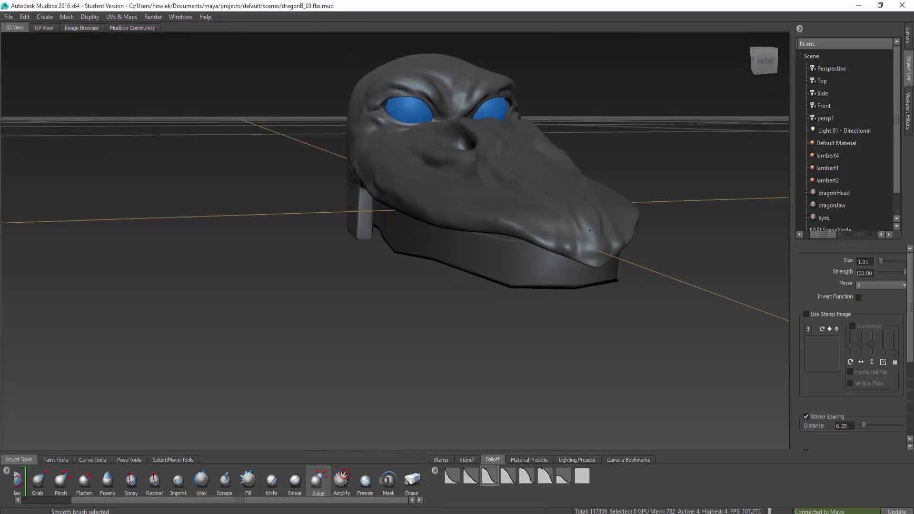
Step: Save the dragonB_03.fbx.mud scene with the finished brow, eye fold and snout detail
mouse_move(591, 231)
left_mouse_down("alt")
mouse_move(494, 241)
mouse_move(525, 232)
left_mouse_up("alt")
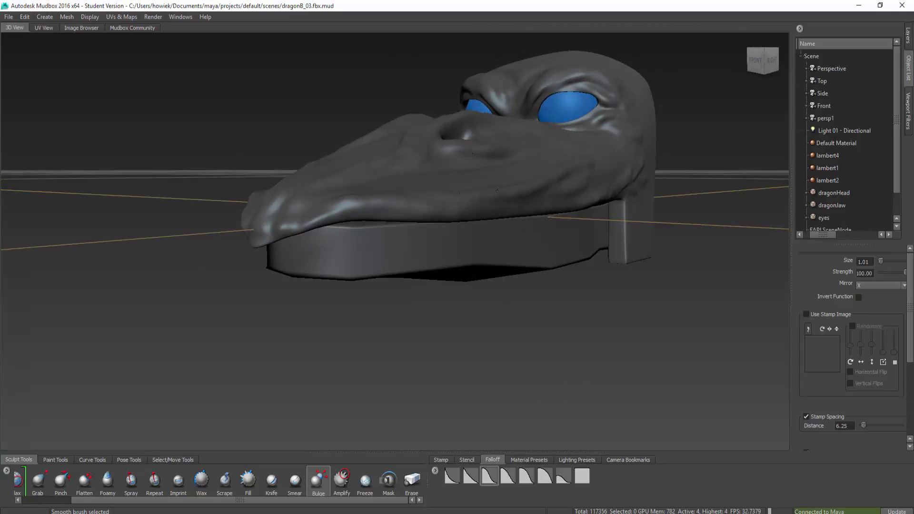
left_click_drag(402, 292, 593, 102, "alt")
middle_click_drag(593, 103, 586, 116, "alt")
left_click(8, 17)
left_click(20, 49)
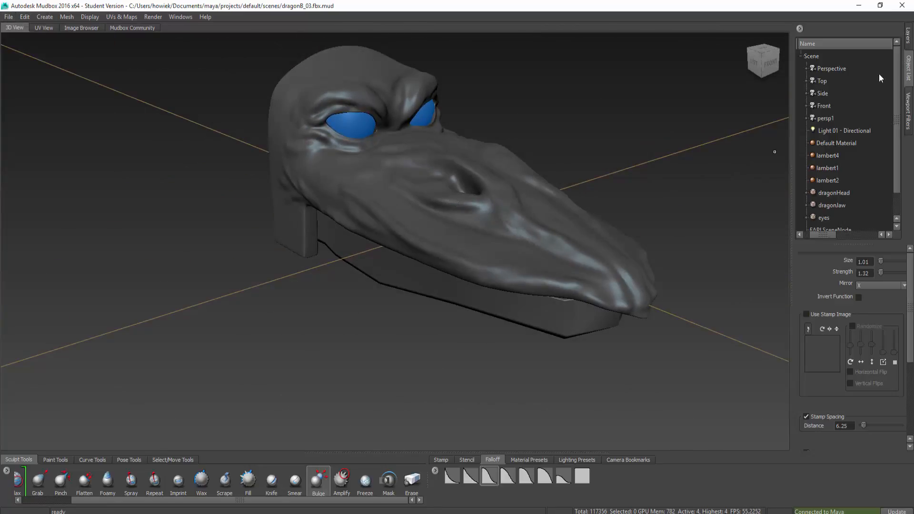
Step: Add a new sculpt layer to the dragonHead mesh above Sculpt Layer 2
left_click(907, 36)
right_click(868, 70)
left_click(874, 75)
left_click_drag(516, 200, 504, 165, "alt")
right_click_drag(505, 164, 615, 134, "alt")
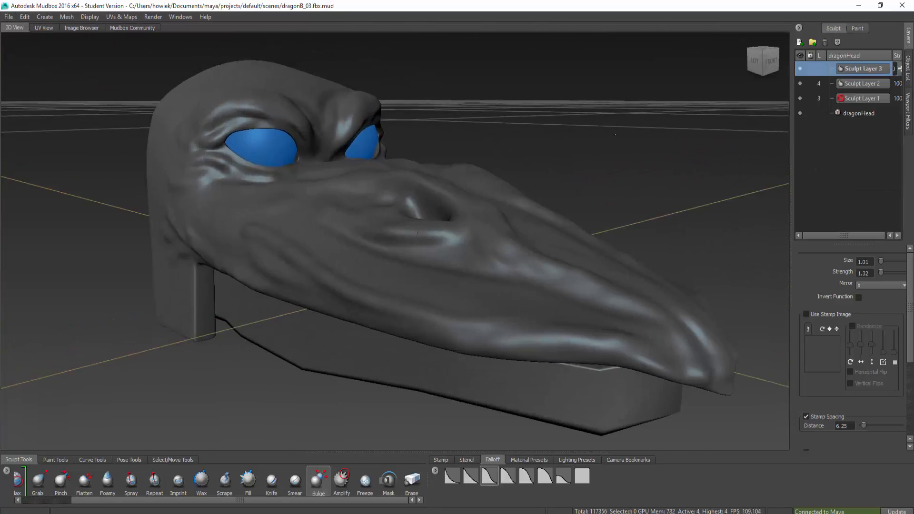
left_click_drag(615, 135, 619, 100, "alt")
Step: Hide the dragonJaw mesh to expose the underside of the upper jaw
left_click(907, 69)
scroll(857, 137, "down", 1)
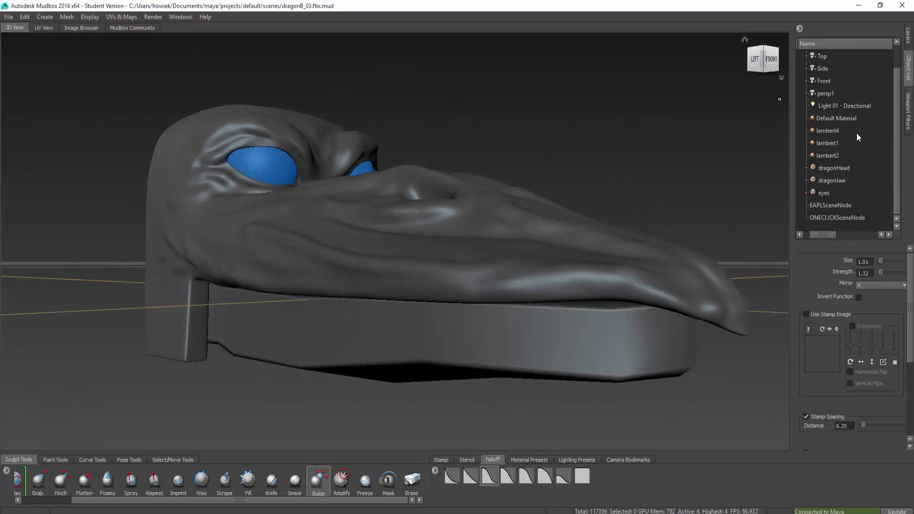
left_click(842, 182)
right_click(842, 181)
key("Escape")
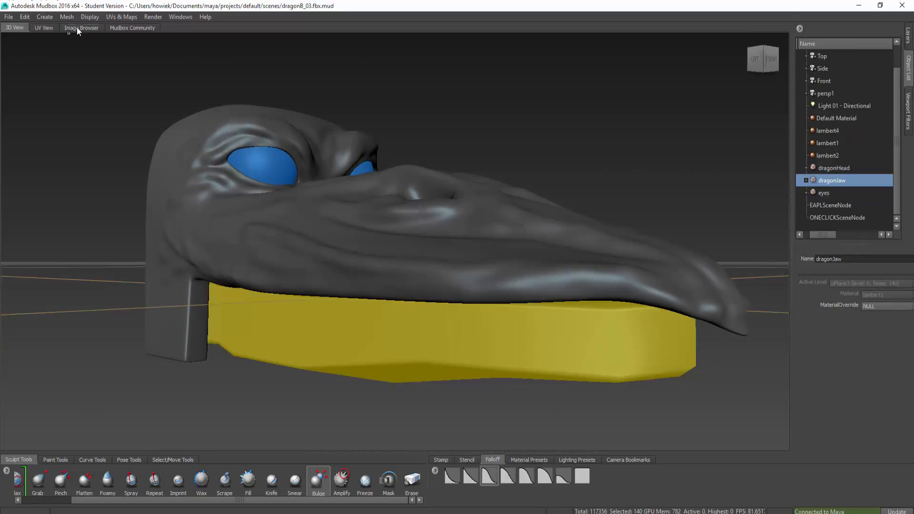
left_click(24, 17)
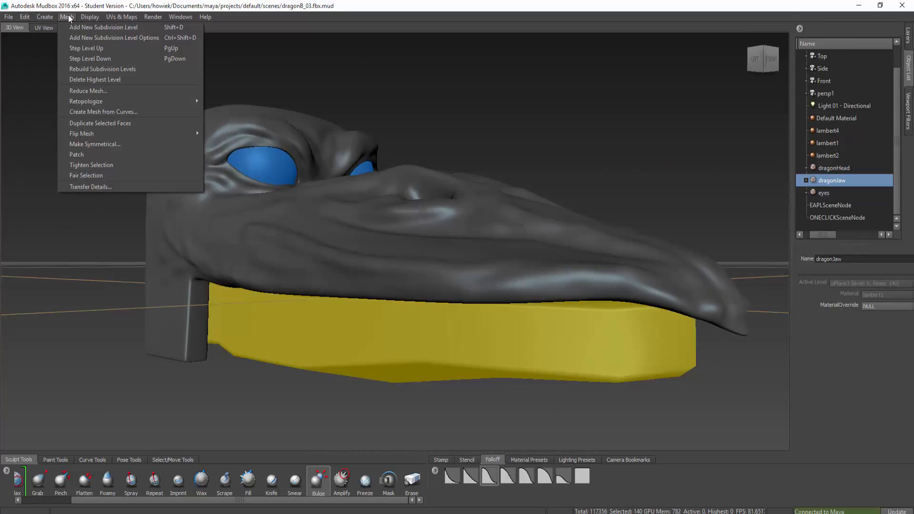
left_click(89, 17)
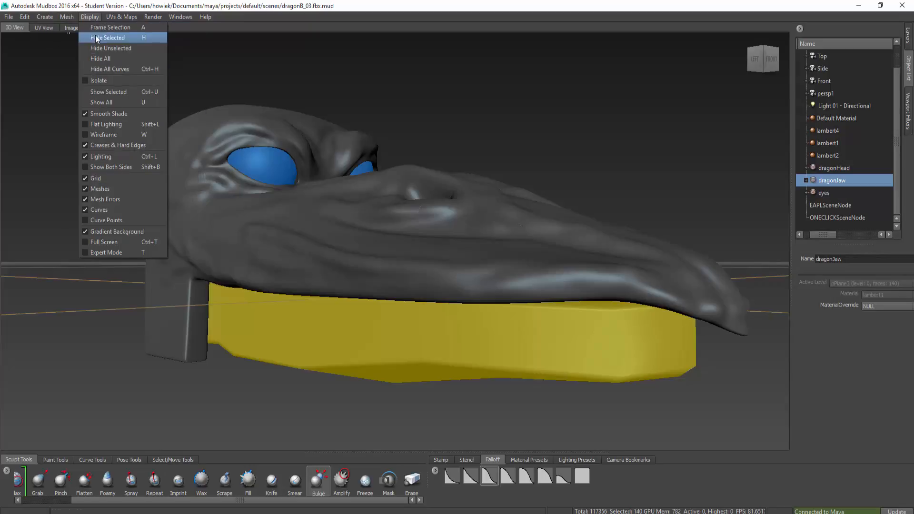
left_click(109, 38)
left_click_drag(514, 98, 528, 65, "alt")
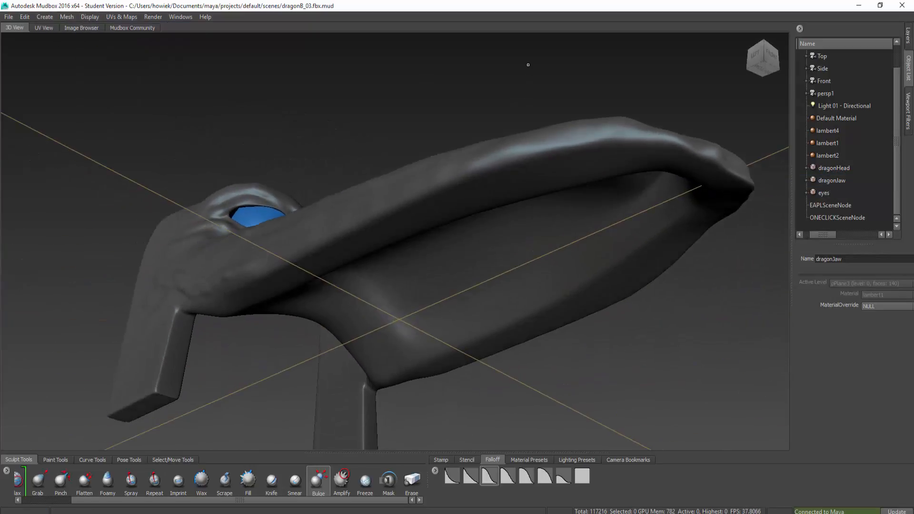
Step: Freeze patches on the upper jaw's rear rim around the first tooth position, mirrored across X
mouse_move(305, 288)
left_mouse_down("alt")
mouse_move(296, 305)
mouse_move(310, 278)
mouse_move(299, 293)
mouse_move(321, 312)
mouse_move(335, 263)
mouse_move(330, 269)
mouse_move(316, 216)
mouse_move(293, 194)
mouse_move(189, 212)
left_mouse_up("alt")
left_click(40, 482)
left_click(365, 480)
left_click_drag(330, 314, 329, 293)
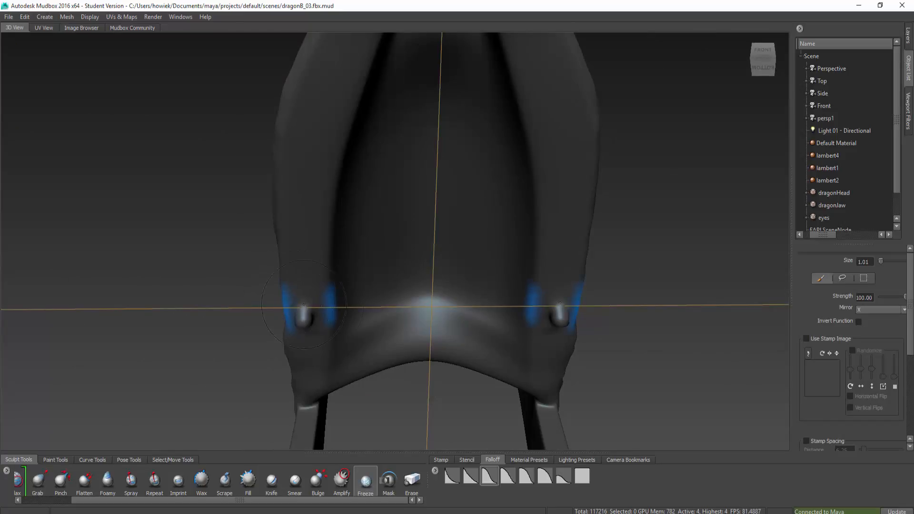
Step: Pull the first pair of teeth down from the rear of the upper jaw rim with the Grab brush, mirrored across X
left_click(38, 480)
left_click_drag(214, 286, 317, 273, "alt")
left_click_drag(301, 243, 307, 256)
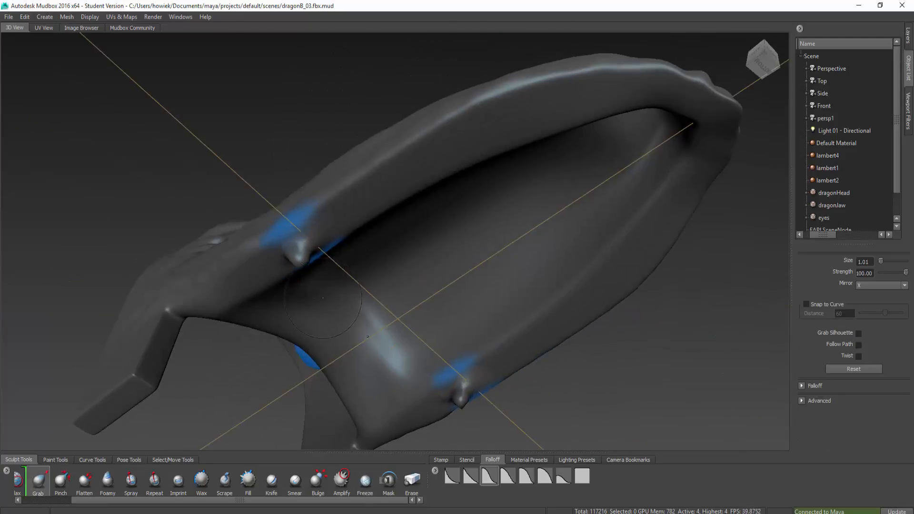
left_click_drag(404, 272, 505, 343, "alt")
mouse_move(352, 307)
left_mouse_down()
mouse_move(341, 312)
mouse_move(333, 248)
left_mouse_up()
left_click_drag(343, 279, 357, 260)
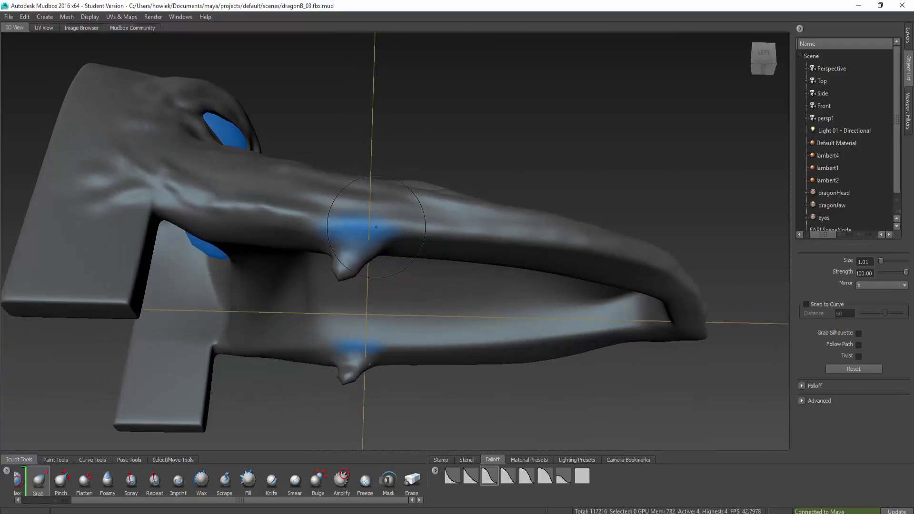
Step: Unfreeze the jaw rim and reshape the rear teeth with the Grab brush at size 0.65
left_click(365, 480)
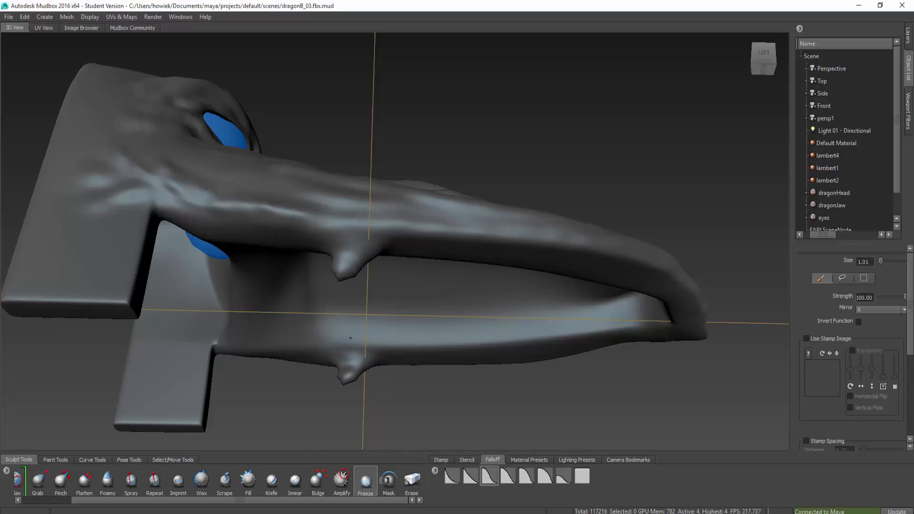
left_click_drag(474, 197, 320, 334, "alt")
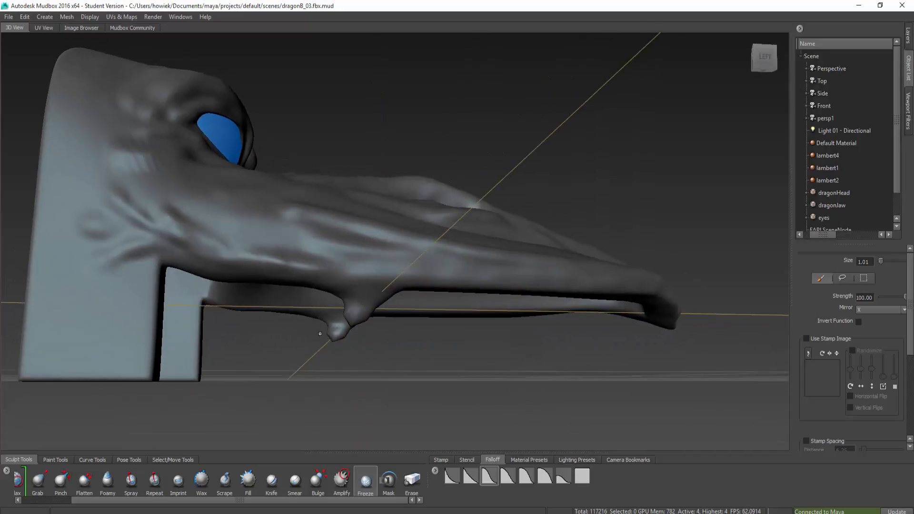
left_click(38, 480)
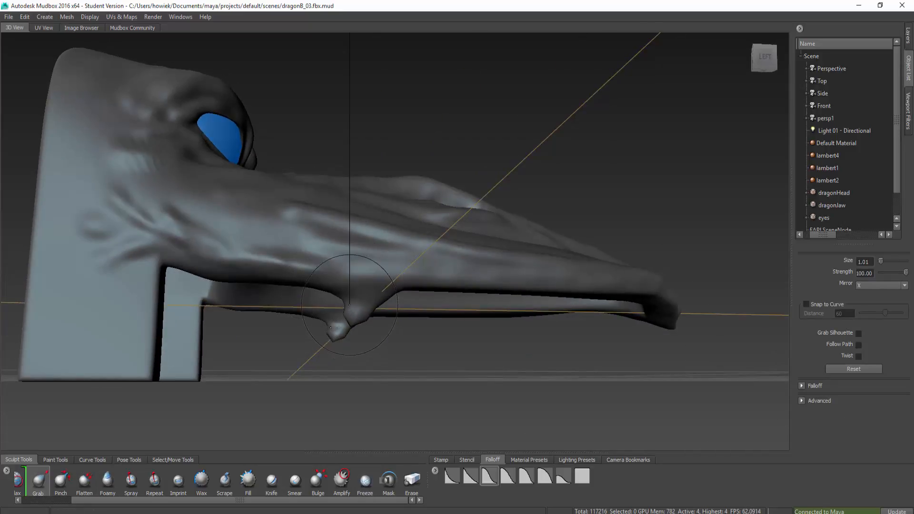
mouse_move(344, 313)
left_mouse_down()
mouse_move(350, 319)
mouse_move(367, 276)
mouse_move(339, 299)
left_mouse_up()
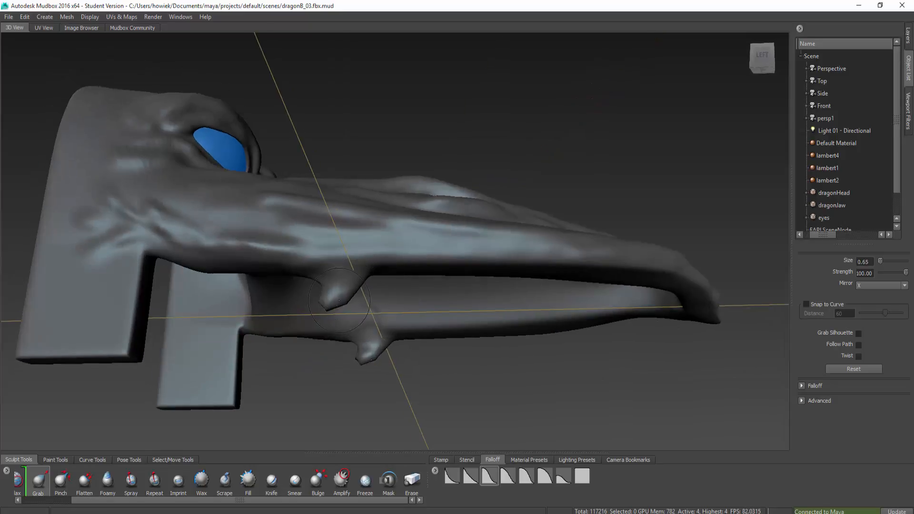
Step: Pull a second mirrored pair of teeth from the rim just ahead of the rear teeth
left_click_drag(317, 338, 410, 296, "alt")
left_click_drag(429, 257, 374, 302, "alt")
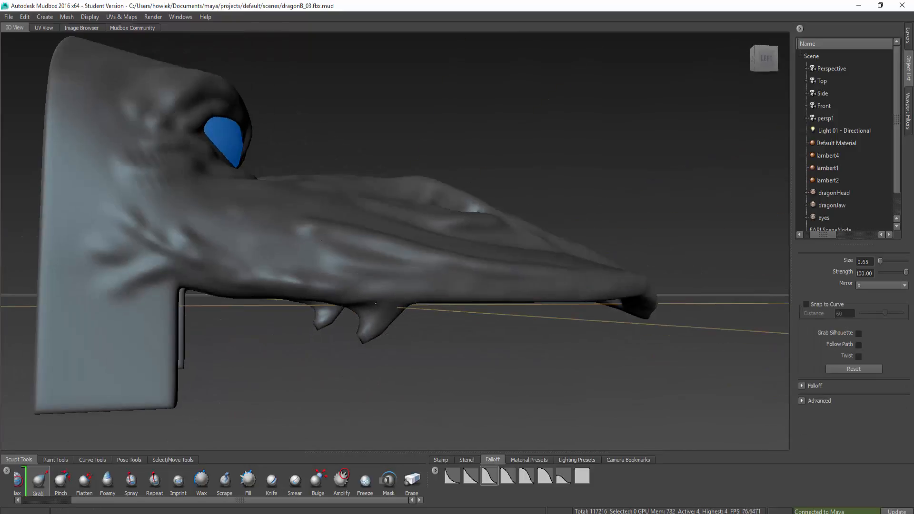
mouse_move(371, 339)
left_mouse_down("alt")
mouse_move(434, 258)
mouse_move(428, 270)
left_mouse_up("alt")
Step: Turn Mirror off, lengthen the second left tooth and pull a third tooth from the rim ahead of it
left_click(866, 286)
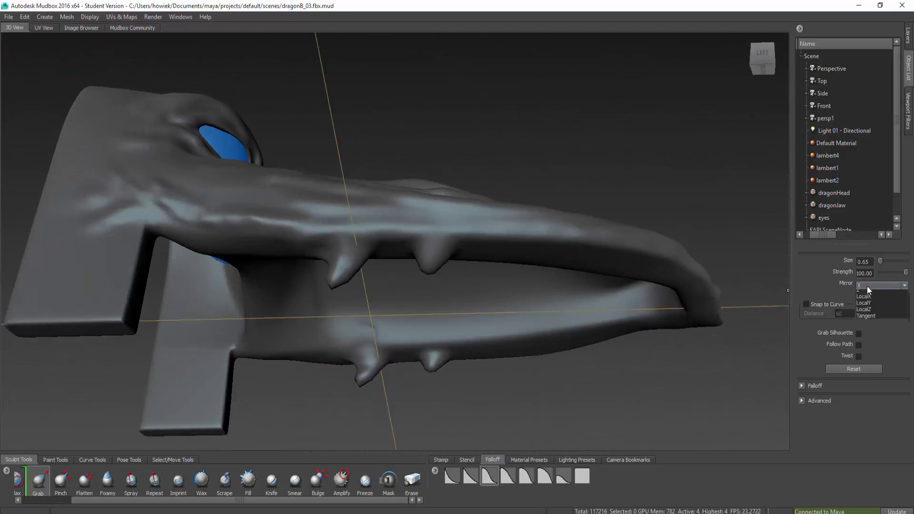
left_click(867, 293)
mouse_move(453, 242)
left_mouse_down("alt")
mouse_move(444, 312)
mouse_move(428, 331)
mouse_move(404, 316)
mouse_move(343, 319)
mouse_move(518, 291)
mouse_move(515, 270)
left_mouse_up("alt")
left_click_drag(510, 249, 510, 266)
mouse_move(510, 266)
left_mouse_down()
mouse_move(501, 277)
mouse_move(493, 256)
left_mouse_up()
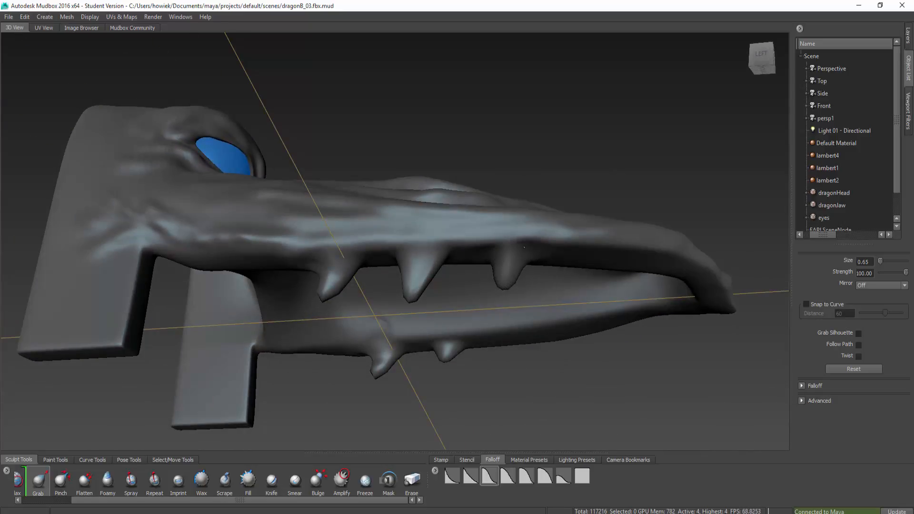
left_click_drag(532, 219, 504, 309, "alt")
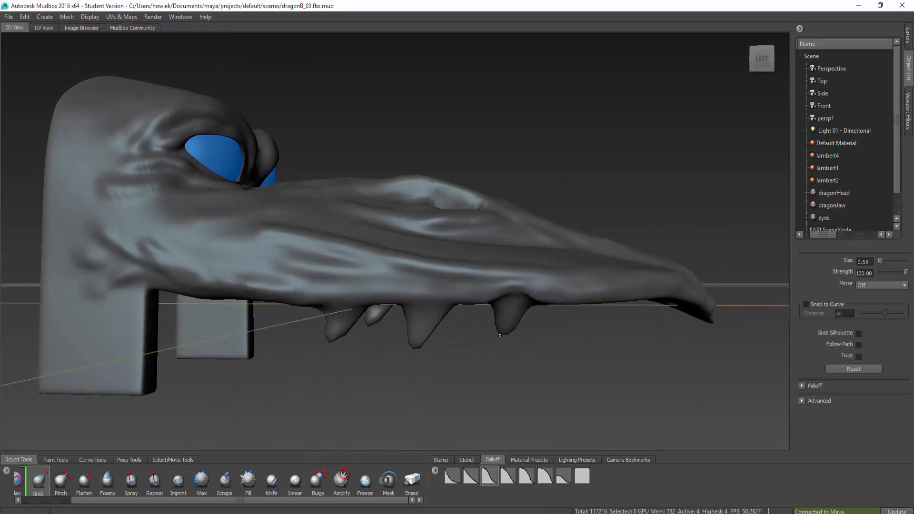
left_click_drag(537, 246, 483, 297, "alt")
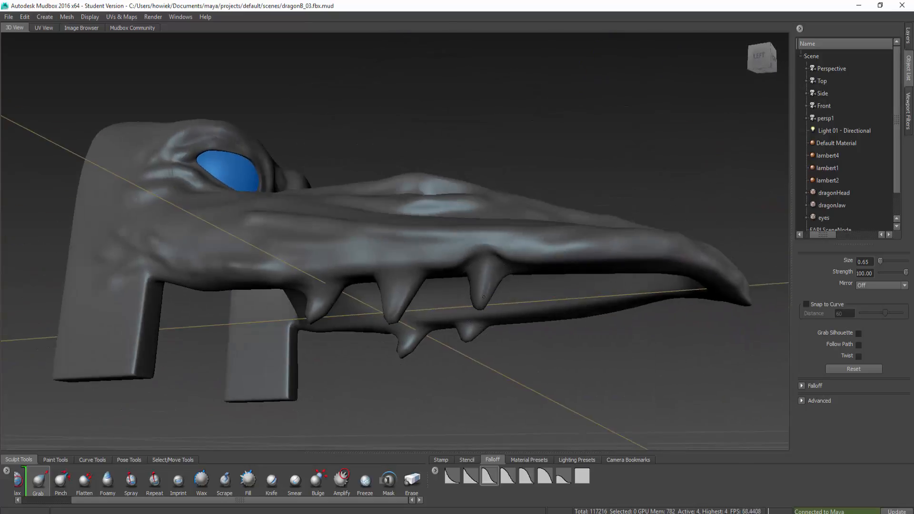
Step: Set Mirror back to X and reshape the nostril openings with the Grab brush at size 1.52
left_click_drag(498, 263, 437, 191, "alt")
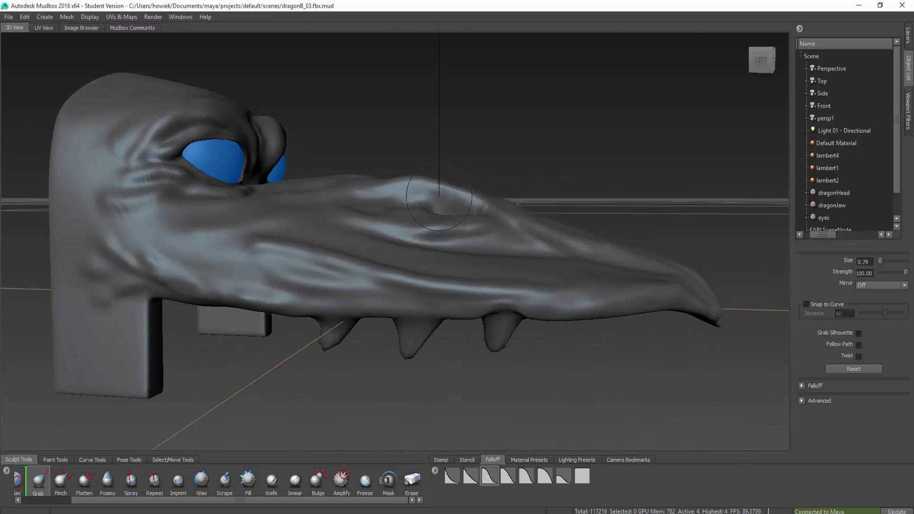
left_click(880, 285)
left_click(860, 297)
mouse_move(457, 257)
left_mouse_down("alt")
mouse_move(447, 209)
mouse_move(430, 221)
mouse_move(527, 193)
mouse_move(407, 186)
left_mouse_up("alt")
left_click_drag(474, 205, 490, 207)
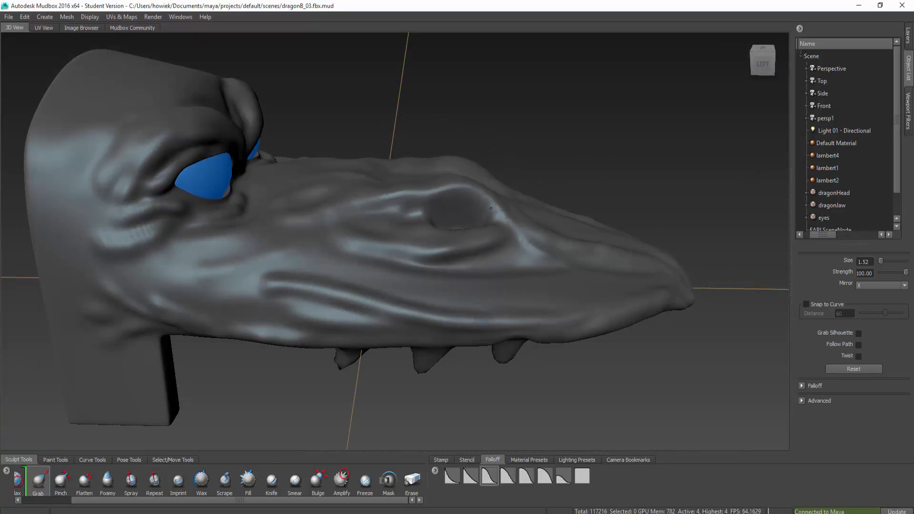
mouse_move(441, 181)
left_mouse_down()
mouse_move(394, 191)
mouse_move(396, 240)
left_mouse_up()
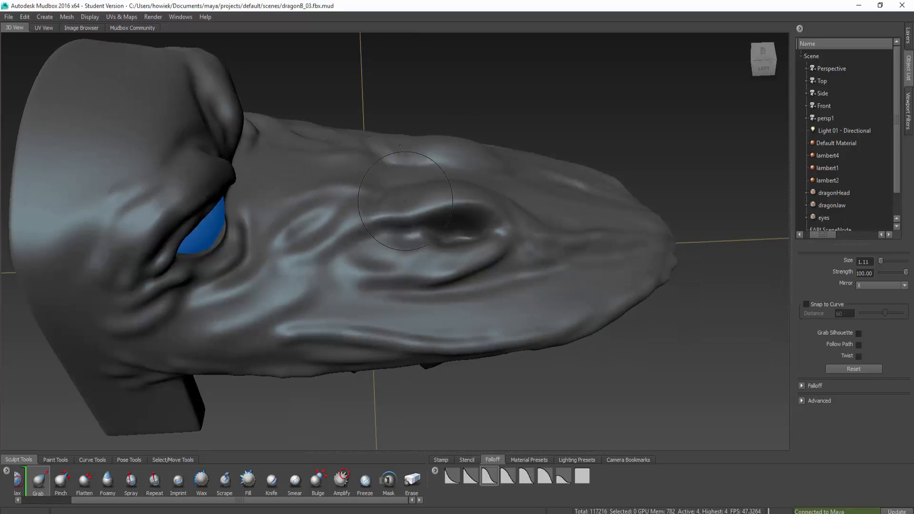
Step: Pull the upper nostril rims into shape with Grab at size 1.11 and smooth the surface behind them
mouse_move(403, 191)
left_mouse_down()
mouse_move(399, 184)
mouse_move(409, 227)
left_mouse_up()
key("shift")
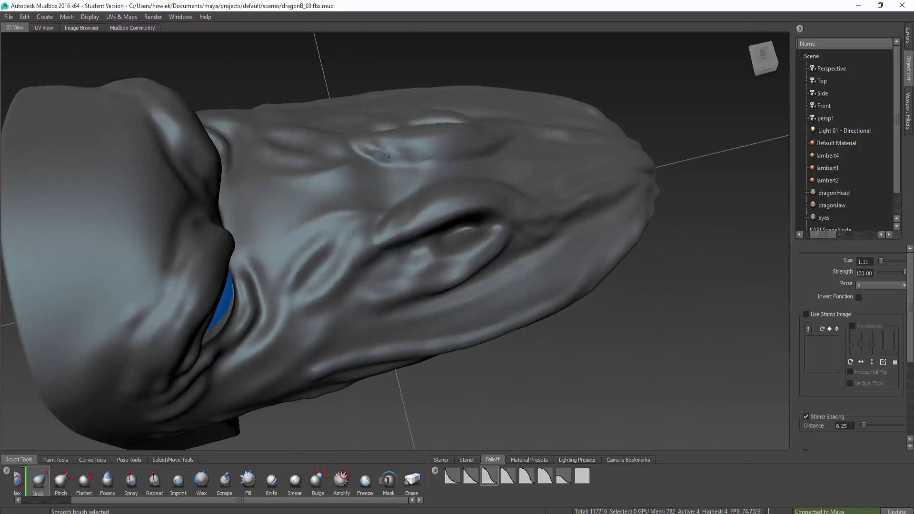
mouse_move(400, 153)
left_mouse_down("alt")
mouse_move(586, 252)
mouse_move(648, 239)
left_mouse_up("alt")
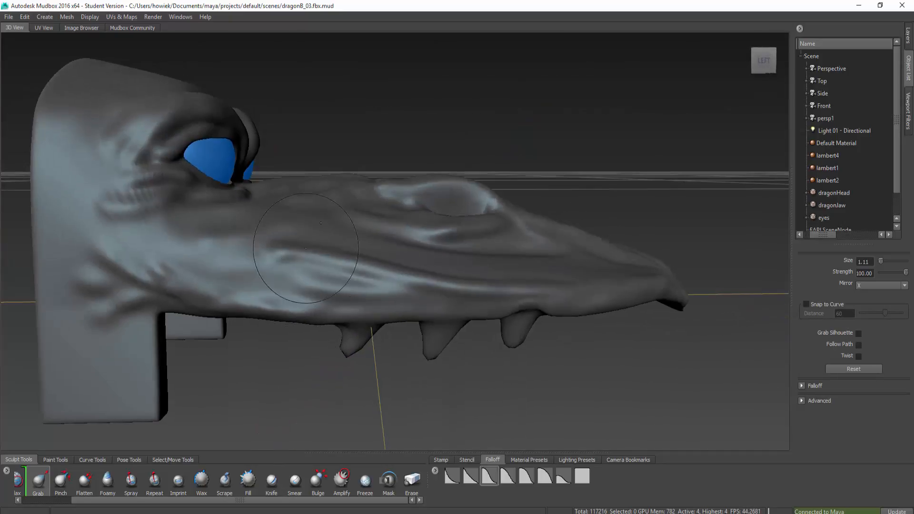
Step: Adjust the skin folds beneath and in front of the eyes with the Grab brush at size 1.11
left_click_drag(251, 218, 256, 258, "alt")
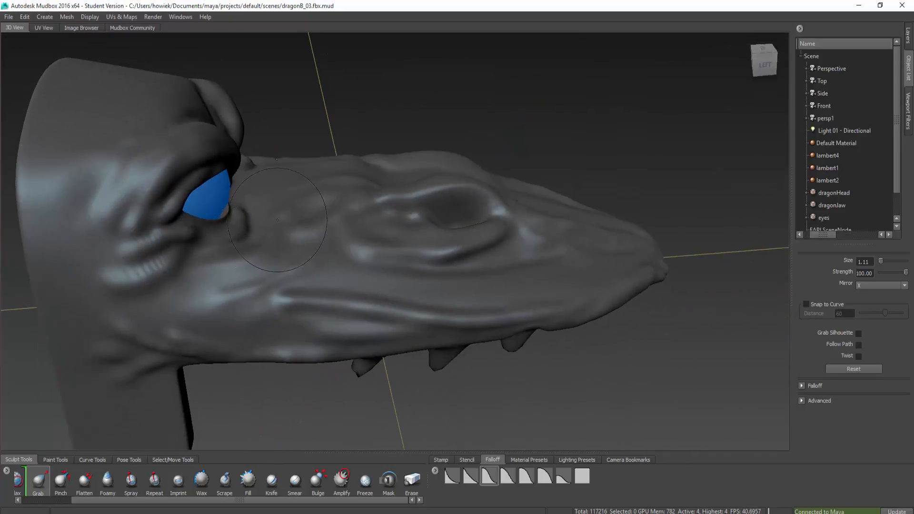
left_click_drag(196, 278, 187, 277)
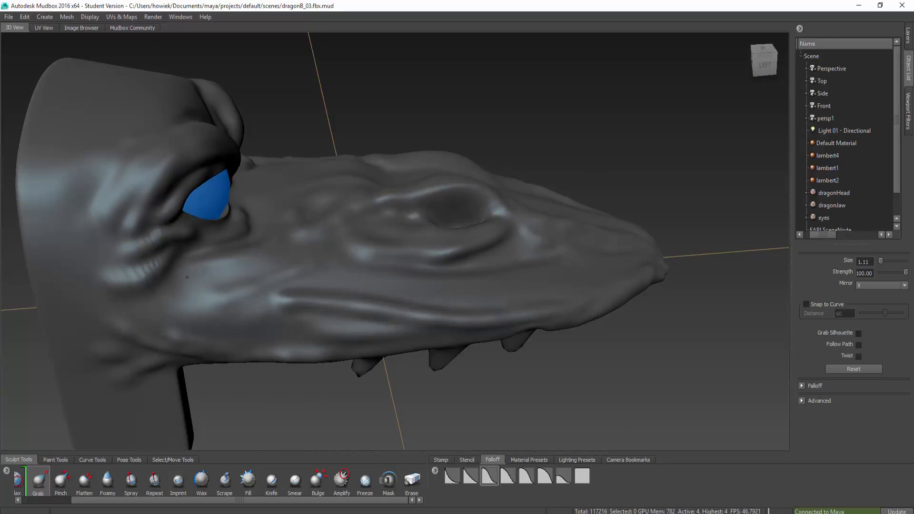
mouse_move(714, 128)
left_mouse_down("alt")
mouse_move(638, 176)
mouse_move(581, 177)
mouse_move(524, 160)
left_mouse_up("alt")
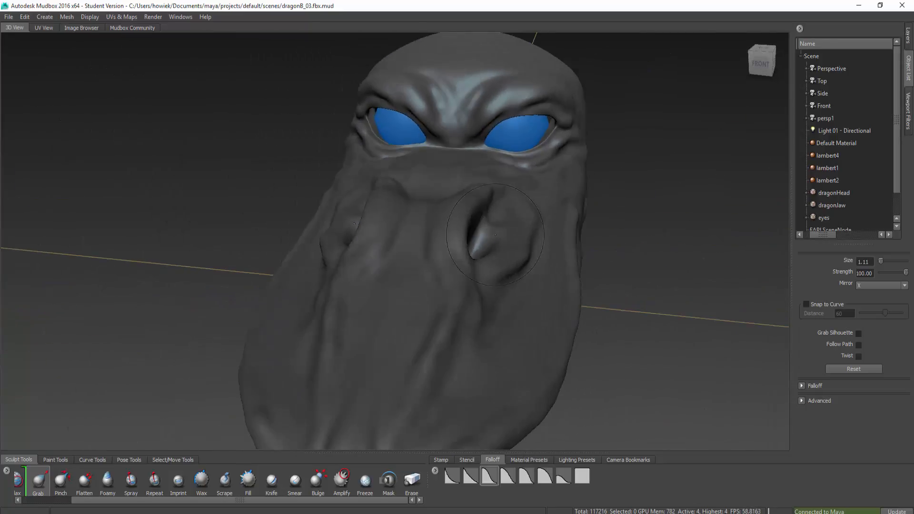
left_click_drag(536, 243, 455, 225, "alt")
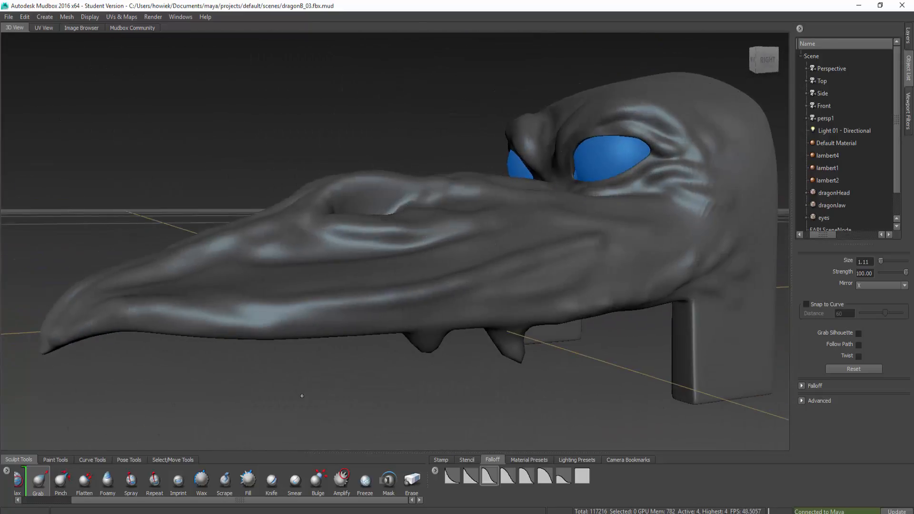
Step: Set the Grab brush to size 0.61 with Mirror off and undo the last two strokes
left_click_drag(302, 396, 302, 355, "alt")
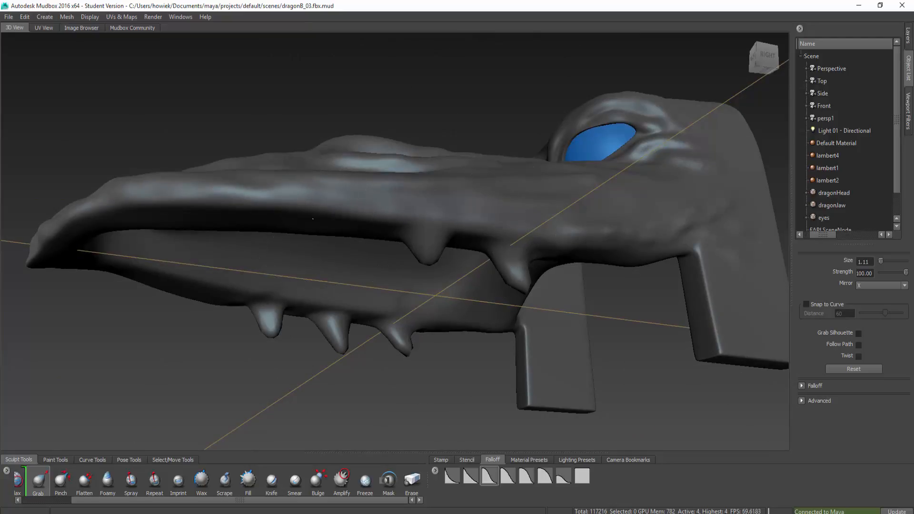
key("b")
mouse_move(313, 218)
left_mouse_down()
mouse_move(318, 119)
mouse_move(316, 165)
mouse_move(290, 203)
mouse_move(255, 154)
mouse_move(233, 154)
mouse_move(233, 166)
left_mouse_up()
left_click(864, 284)
left_click(864, 292)
key("ctrl+z")
key("ctrl+z")
Step: Pull a wide third tooth from the right side of the upper jaw, ahead of its two existing teeth
mouse_move(233, 166)
left_mouse_down("alt")
mouse_move(234, 126)
mouse_move(237, 135)
mouse_move(400, 143)
mouse_move(539, 166)
mouse_move(535, 202)
mouse_move(429, 267)
mouse_move(322, 371)
mouse_move(292, 344)
mouse_move(252, 355)
mouse_move(224, 333)
mouse_move(224, 296)
mouse_move(257, 233)
mouse_move(232, 264)
left_mouse_up("alt")
key("shift")
left_click_drag(280, 360, 476, 310, "alt")
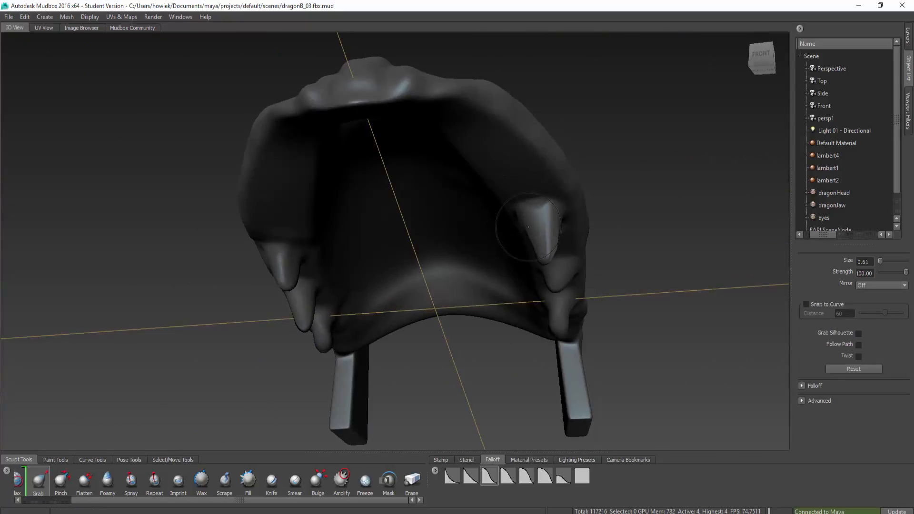
Step: Refine the base of the wide right tooth and pull a fourth tooth at the rear of the right rim
mouse_move(654, 186)
left_mouse_down("alt")
mouse_move(728, 266)
mouse_move(514, 400)
mouse_move(365, 393)
mouse_move(321, 350)
left_mouse_up("alt")
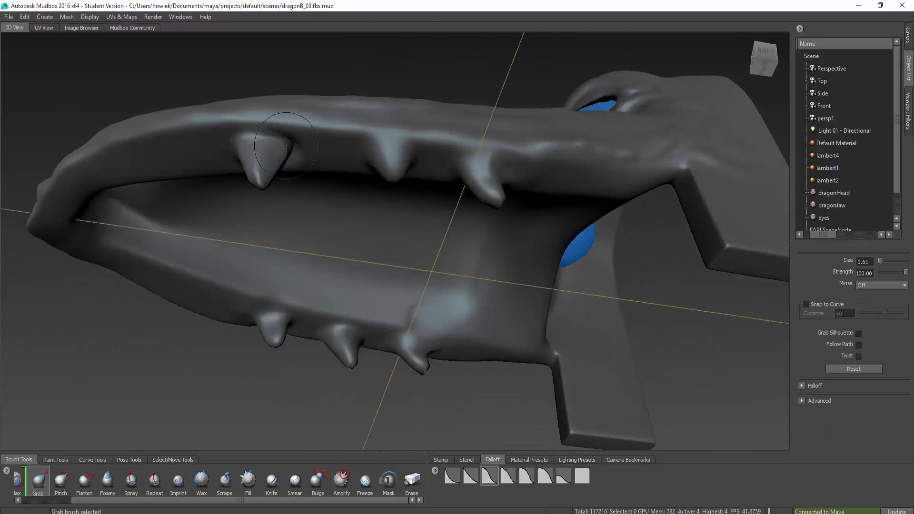
left_click_drag(243, 145, 226, 132)
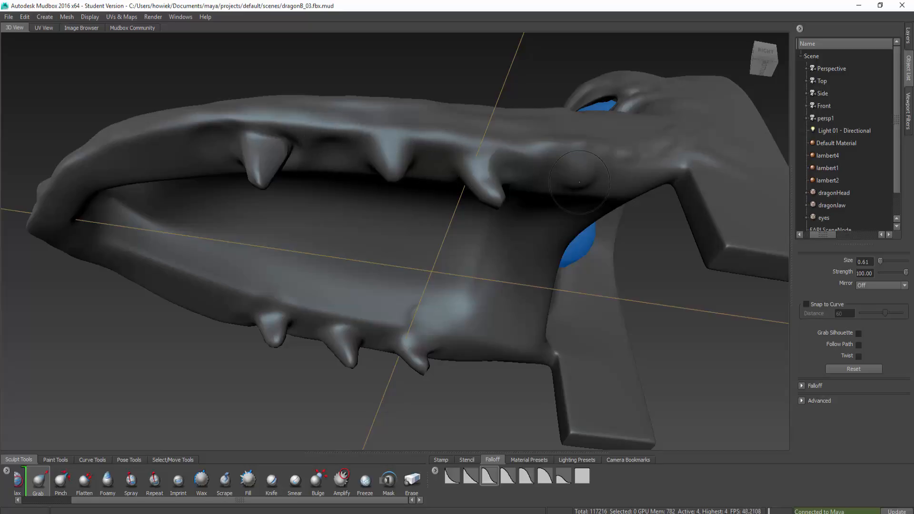
mouse_move(578, 195)
left_mouse_down("alt")
mouse_move(570, 301)
mouse_move(557, 280)
left_mouse_up("alt")
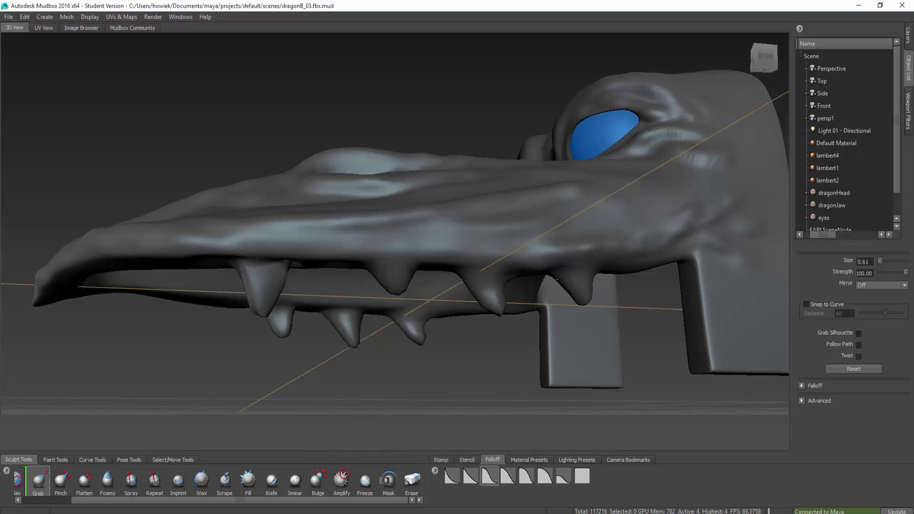
Step: Show the hidden lower jaw beneath the dragon head again after checking both rows of upper teeth
left_click_drag(144, 288, 430, 232, "alt")
left_click_drag(516, 255, 366, 314, "alt")
mouse_move(348, 361)
left_mouse_down("alt")
mouse_move(266, 300)
mouse_move(556, 238)
mouse_move(569, 220)
left_mouse_up("alt")
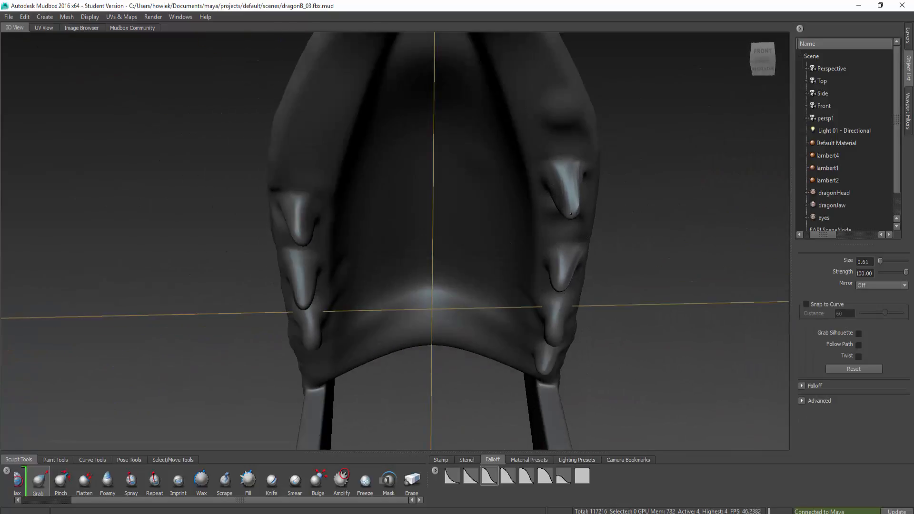
left_click_drag(652, 132, 329, 262, "alt")
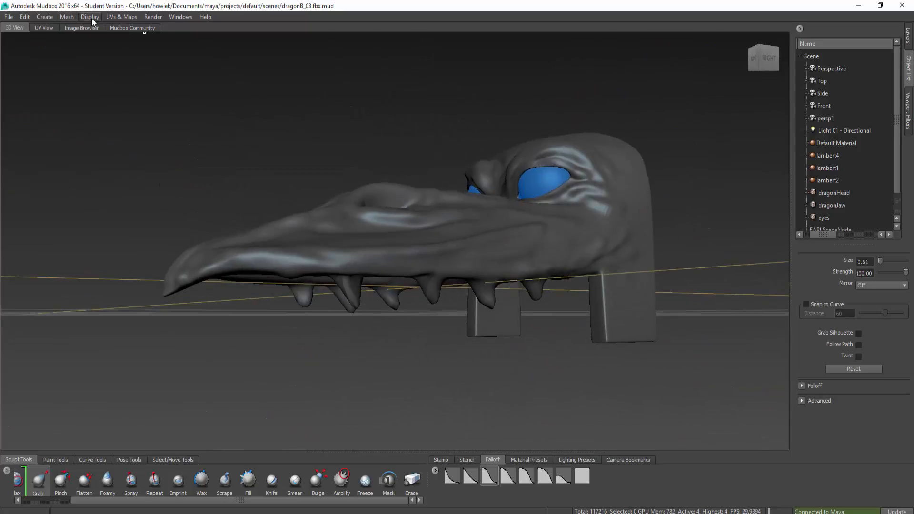
left_click(90, 17)
left_click(107, 102)
left_click_drag(428, 143, 761, 200, "alt")
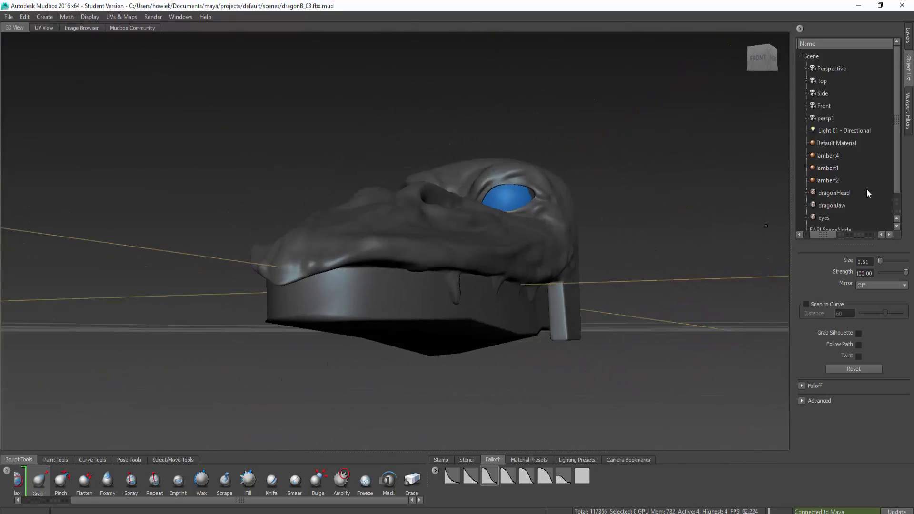
Step: Freeze the whole dragonHead mesh and turn on the wireframe display
left_click(847, 193)
left_click(24, 16)
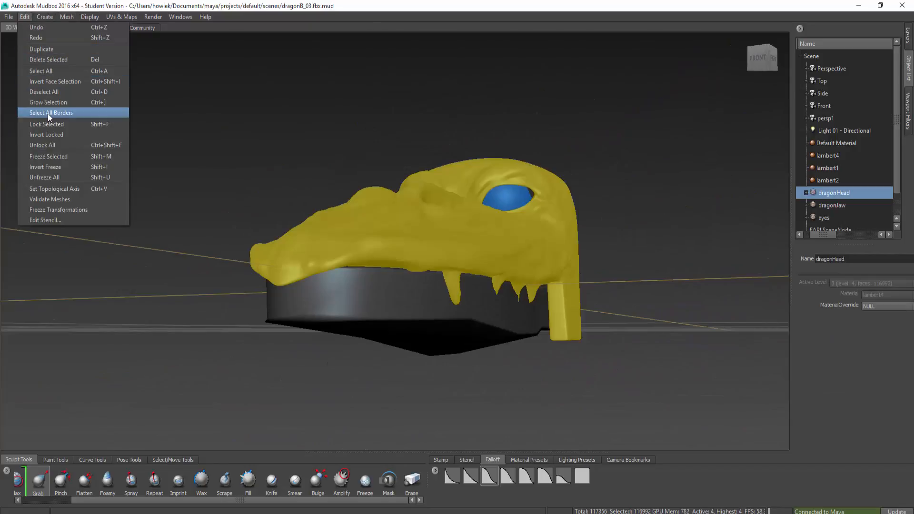
left_click(53, 153)
left_click_drag(685, 257, 430, 220, "alt")
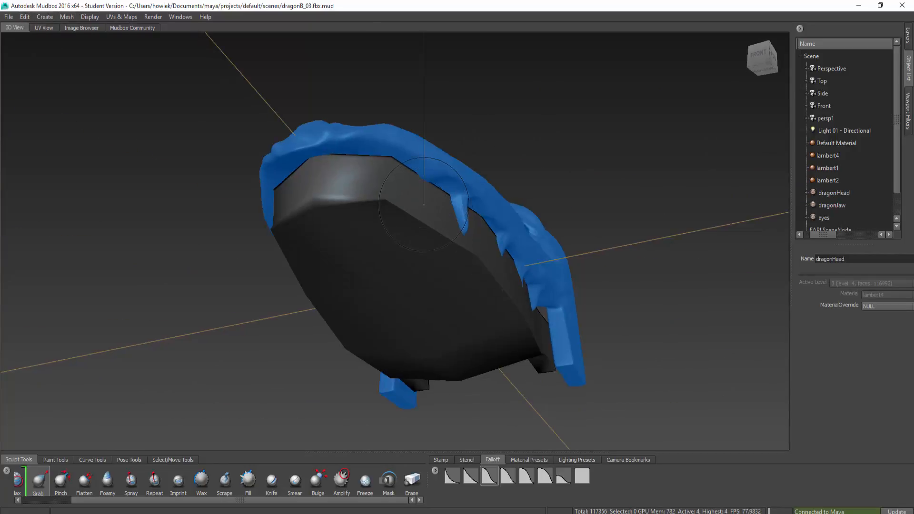
left_click(89, 17)
left_click(103, 80)
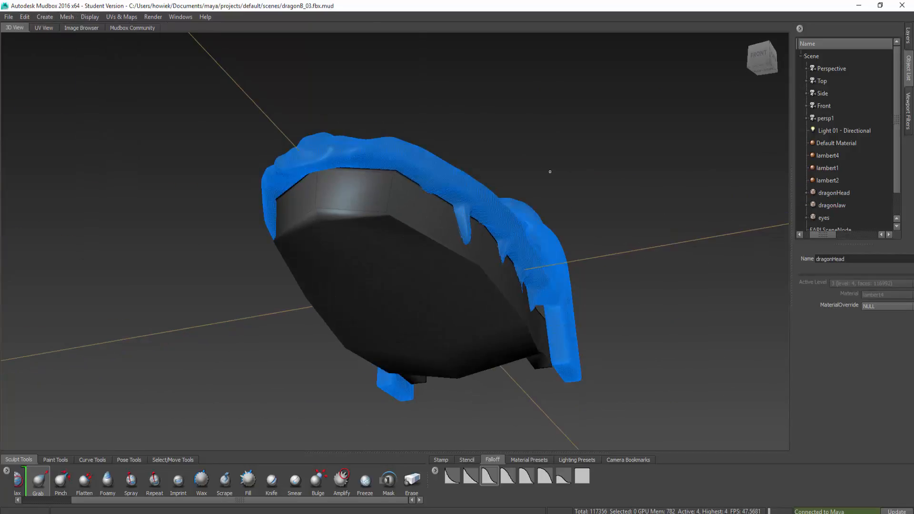
Step: Undo the last three edits and push the lower jaw's sides inward behind the teeth with the Grab brush at size 1.80, Mirror X
left_click_drag(549, 171, 470, 197, "alt")
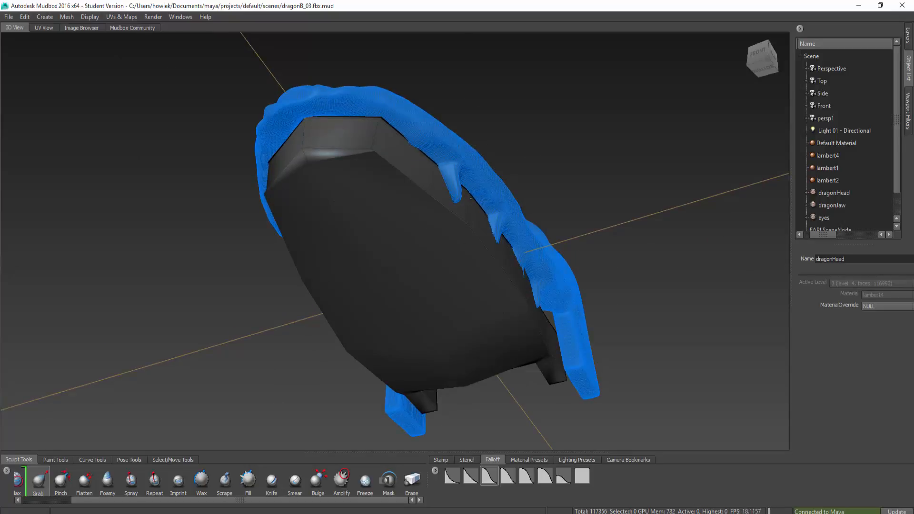
mouse_move(511, 284)
left_mouse_down("alt")
mouse_move(509, 260)
mouse_move(495, 273)
mouse_move(342, 201)
left_mouse_up("alt")
left_click_drag(368, 142, 592, 223, "alt")
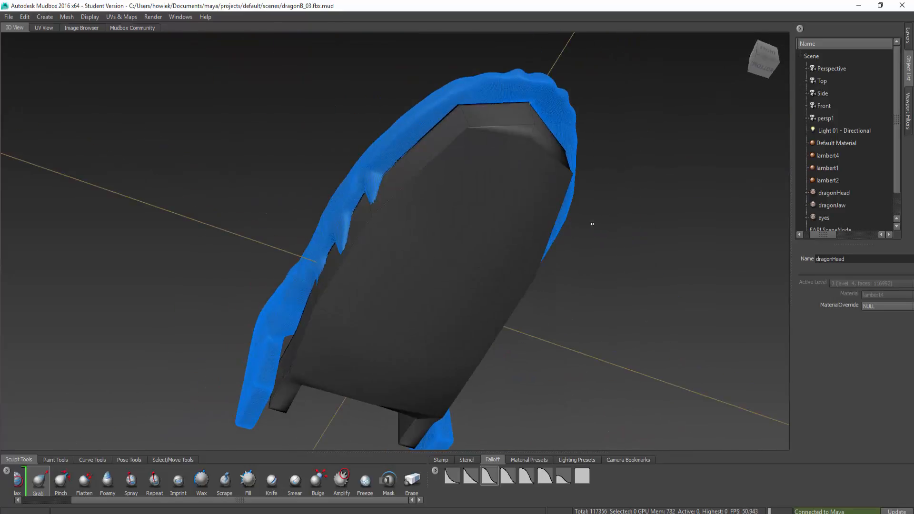
left_click_drag(650, 240, 502, 260, "alt")
key("ctrl+z")
key("ctrl+z")
key("ctrl+z")
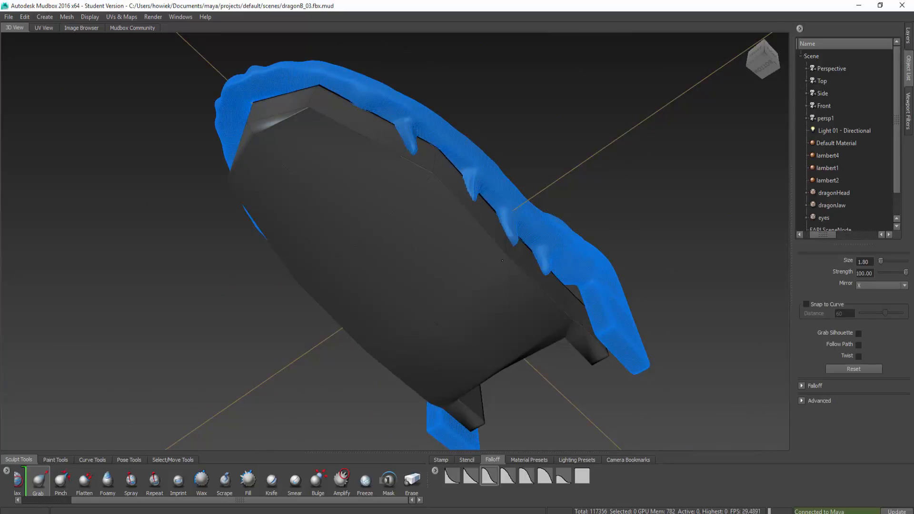
left_click_drag(445, 175, 432, 188)
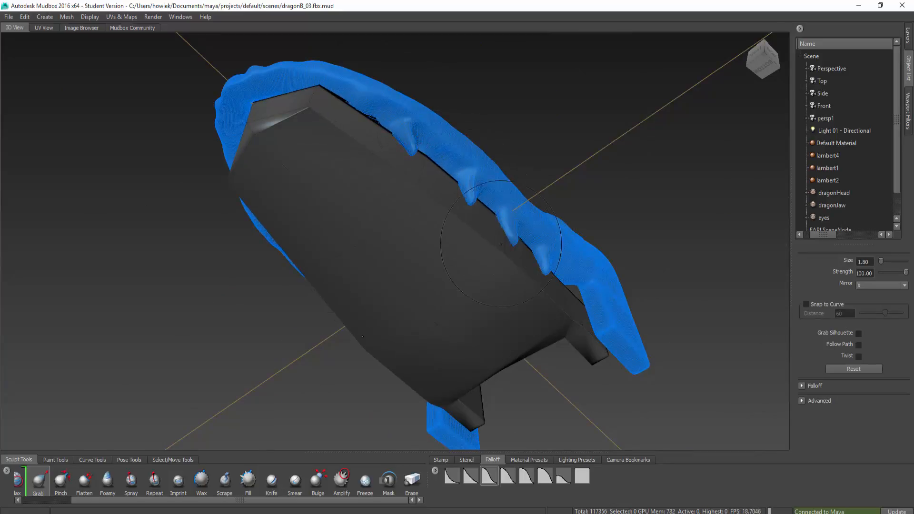
left_click_drag(502, 244, 496, 251)
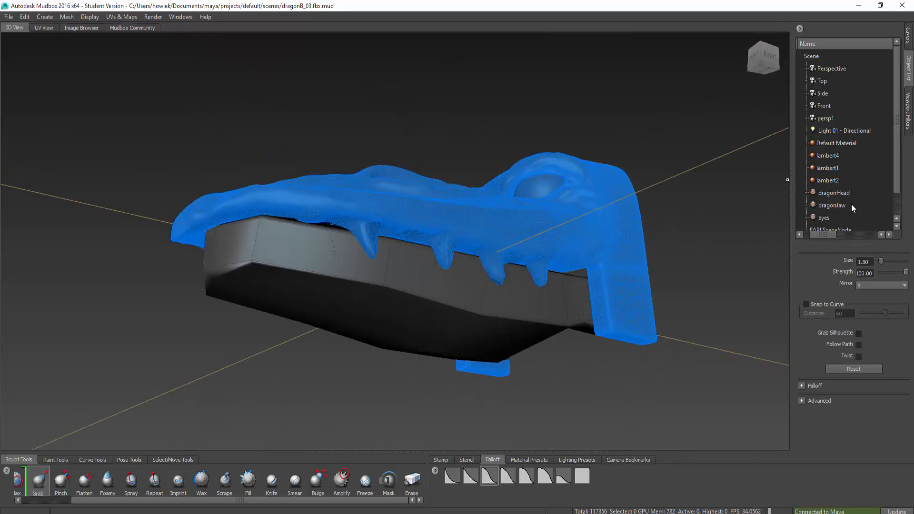
Step: Unfreeze all meshes, and freeze only the eyes
left_click(850, 193)
left_click(66, 17)
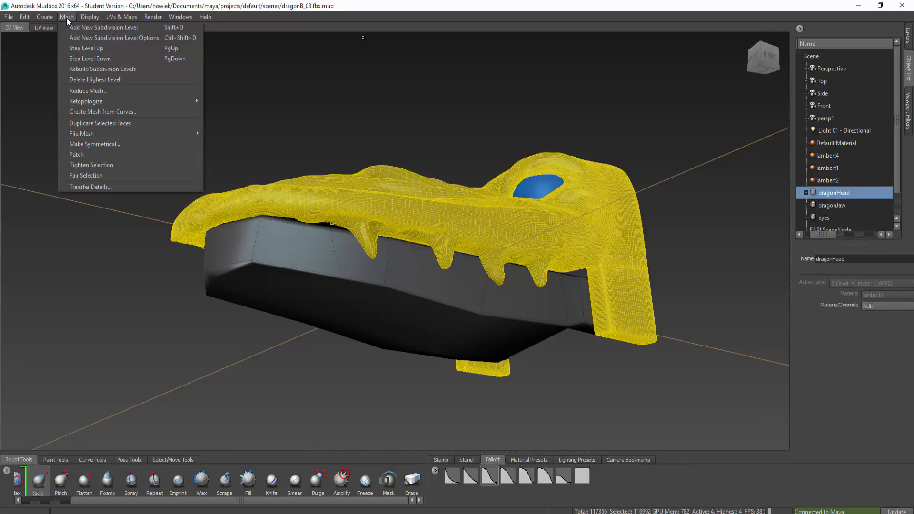
mouse_move(26, 18)
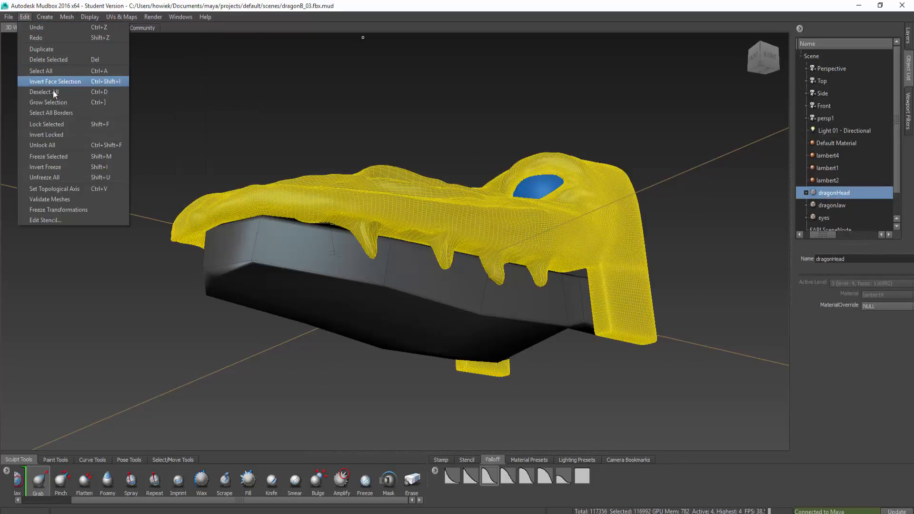
left_click(68, 177)
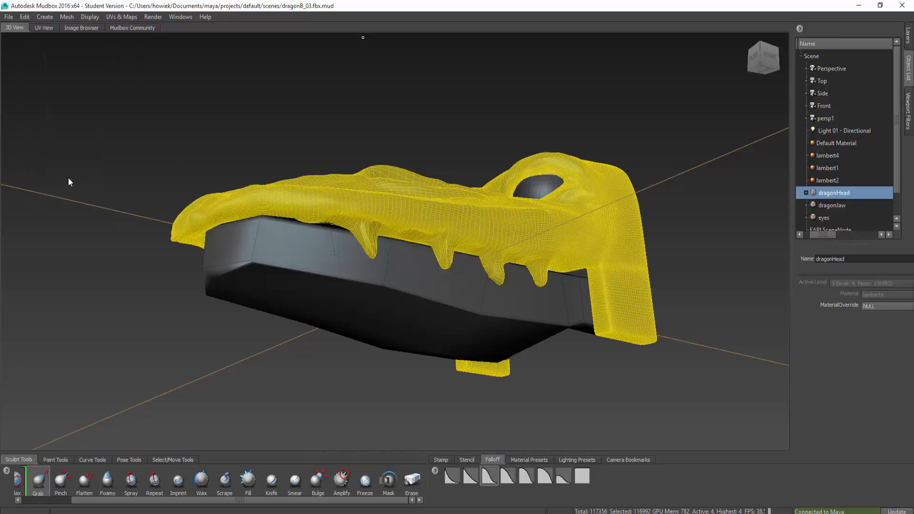
left_click(833, 219)
left_click(26, 17)
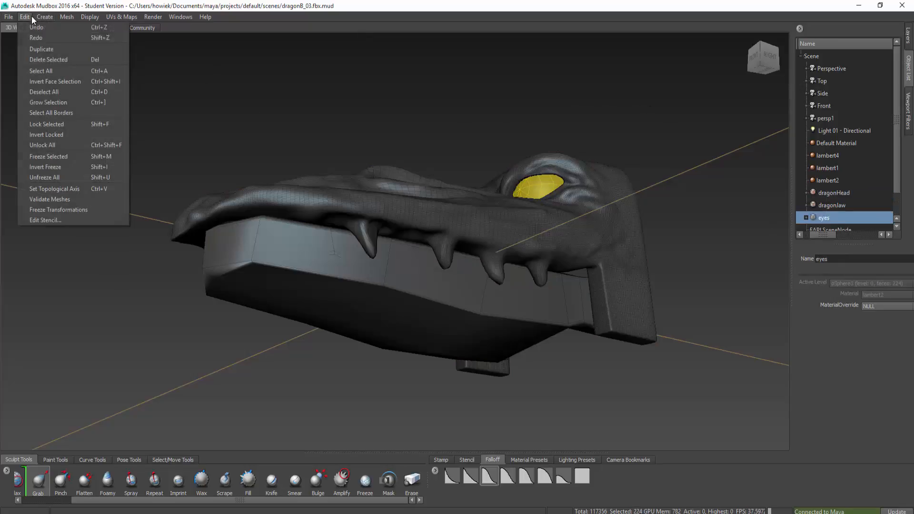
left_click(86, 156)
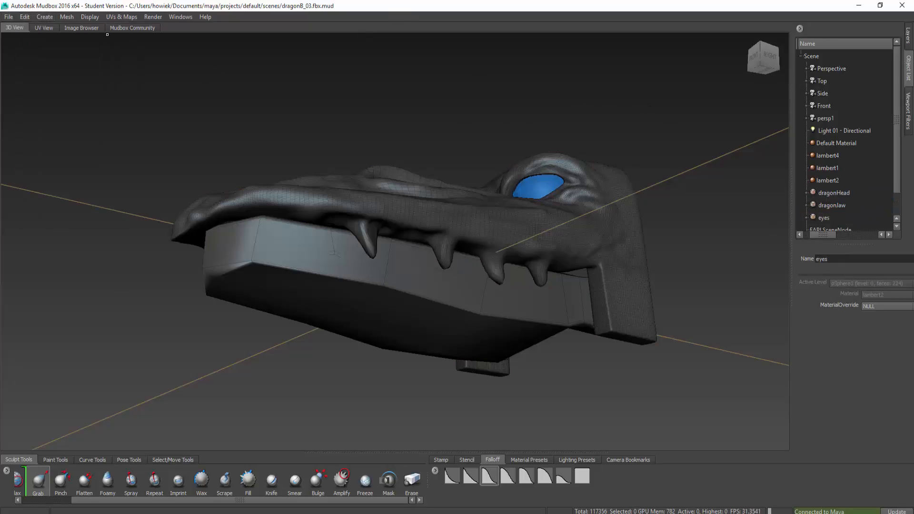
Step: Adjust the upper jaw's rim around and ahead of the front teeth with the Grab brush to fit the lower jaw
left_click_drag(333, 238, 462, 184, "alt")
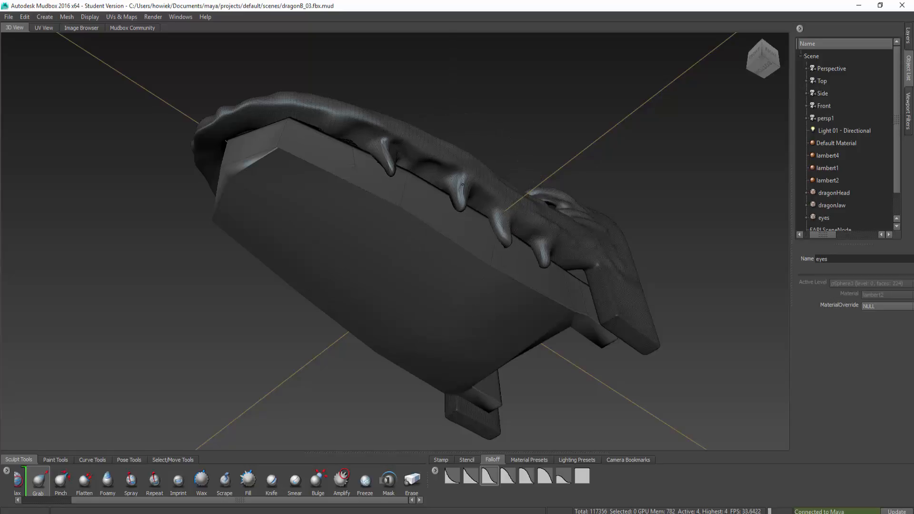
mouse_move(500, 228)
left_mouse_down()
mouse_move(507, 222)
mouse_move(546, 240)
mouse_move(321, 280)
mouse_move(326, 252)
left_mouse_up()
left_click_drag(355, 199, 350, 196)
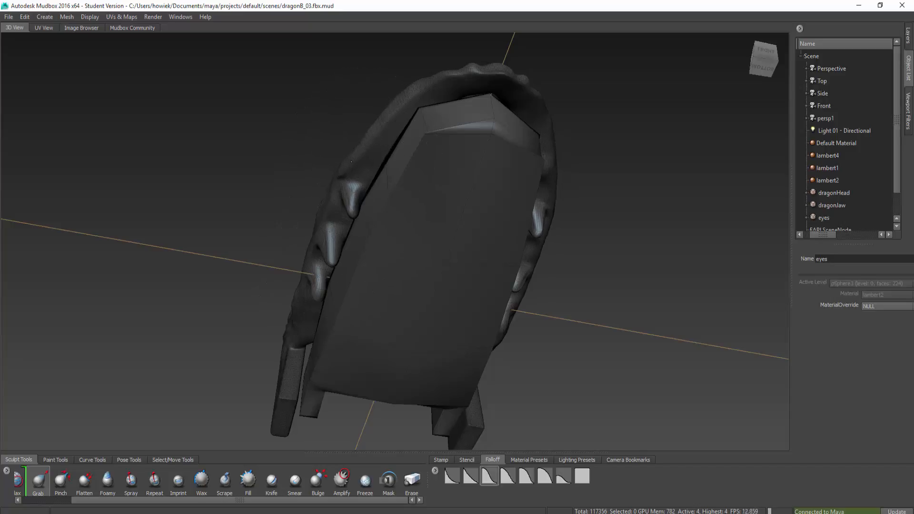
left_click_drag(352, 161, 354, 163)
left_click_drag(408, 94, 411, 98)
left_click_drag(340, 176, 344, 178)
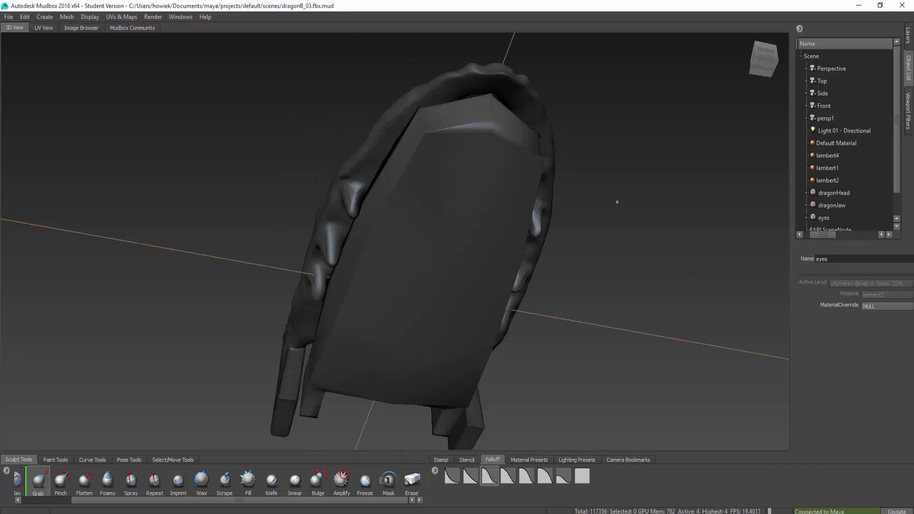
Step: Nudge the three rear teeth on the upper jaw's four-tooth side outward, clear of the lower jaw
mouse_move(617, 202)
left_mouse_down("alt")
mouse_move(460, 159)
mouse_move(486, 128)
mouse_move(499, 138)
left_mouse_up("alt")
left_click_drag(513, 219, 517, 217)
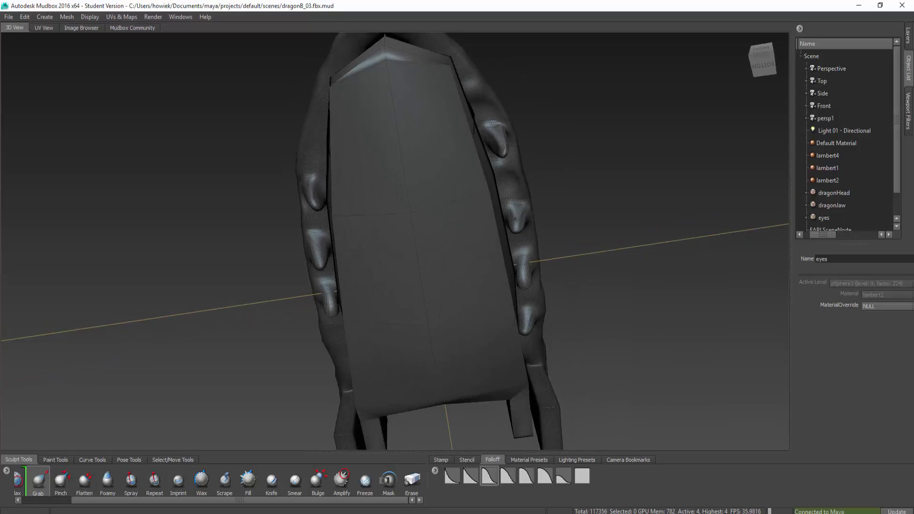
left_click_drag(523, 273, 527, 272)
left_click_drag(527, 324, 533, 323)
Step: Examine the dragon head's overall shape from the front, side and back
mouse_move(499, 157)
left_mouse_down("alt")
mouse_move(391, 254)
mouse_move(348, 256)
mouse_move(404, 205)
mouse_move(438, 234)
mouse_move(411, 125)
mouse_move(362, 136)
mouse_move(334, 159)
left_mouse_up("alt")
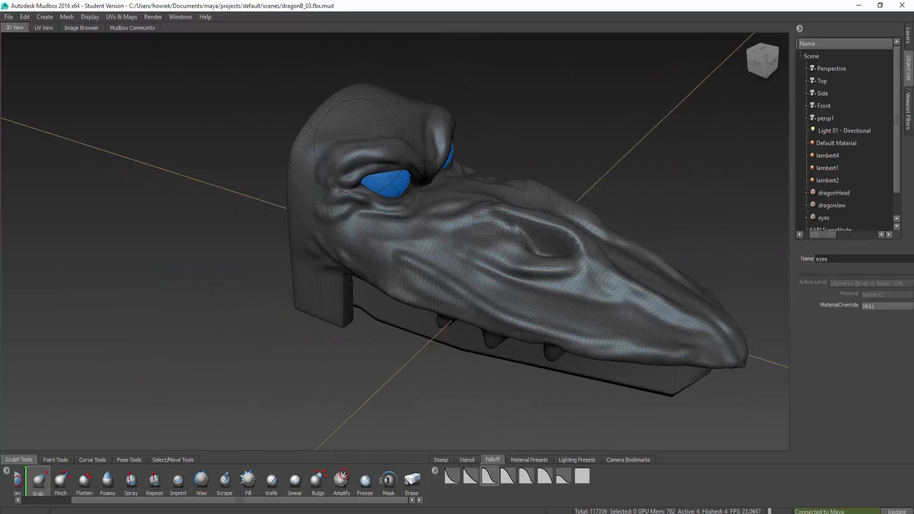
mouse_move(361, 147)
left_mouse_down("alt")
mouse_move(389, 124)
mouse_move(505, 212)
left_mouse_up("alt")
mouse_move(311, 210)
left_mouse_down("alt")
mouse_move(293, 211)
mouse_move(329, 136)
mouse_move(345, 145)
mouse_move(227, 185)
mouse_move(223, 231)
left_mouse_up("alt")
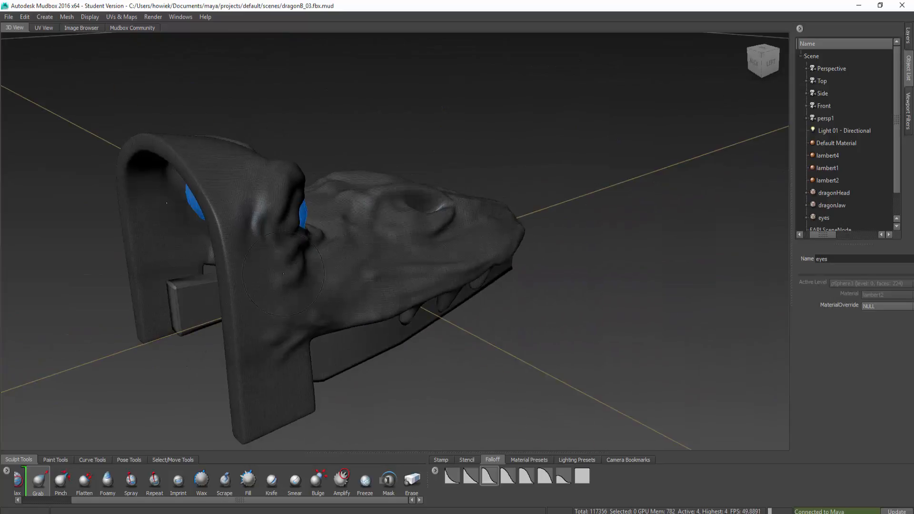
left_click_drag(282, 277, 311, 172, "alt")
mouse_move(299, 209)
left_mouse_down("alt")
mouse_move(384, 185)
mouse_move(436, 228)
mouse_move(495, 236)
mouse_move(565, 221)
mouse_move(519, 175)
left_mouse_up("alt")
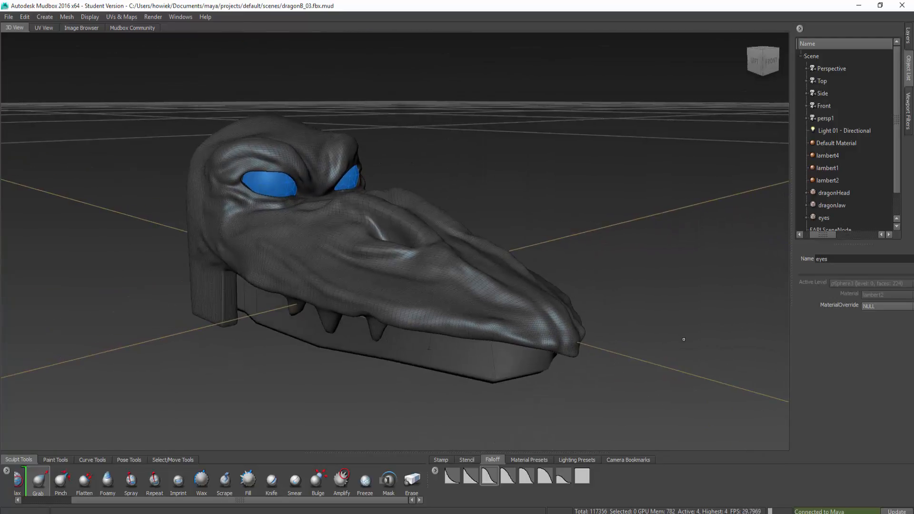
left_click_drag(683, 339, 548, 342, "alt")
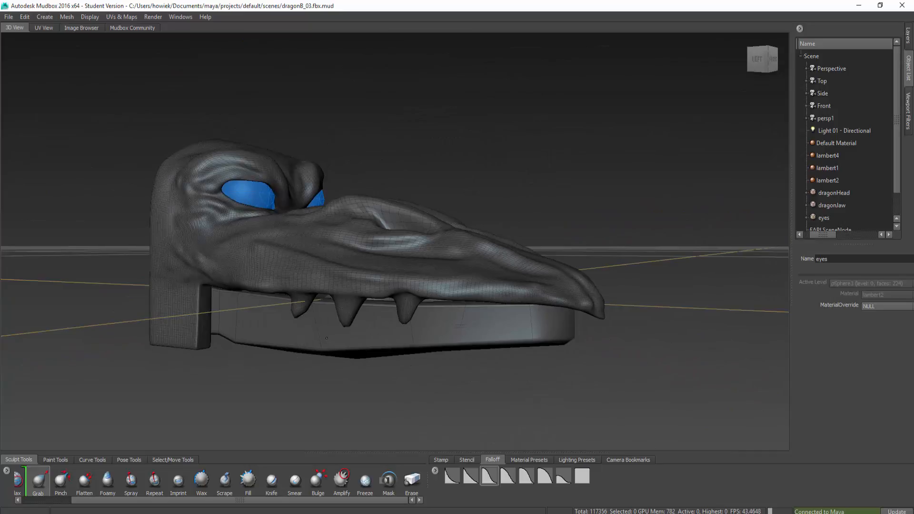
left_click_drag(295, 304, 520, 238, "alt")
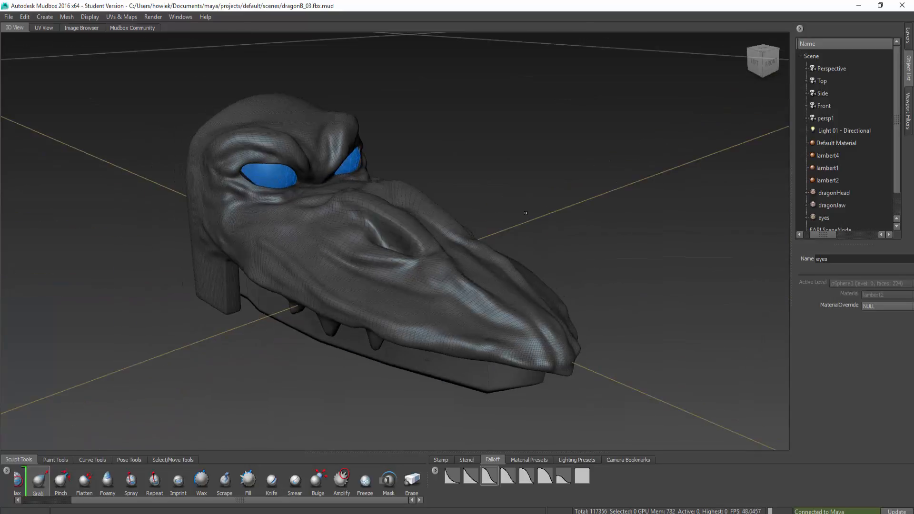
Step: Turn off the wireframe display on the model
key("w")
left_click_drag(592, 213, 443, 97, "alt")
middle_click_drag(443, 97, 301, 132, "alt")
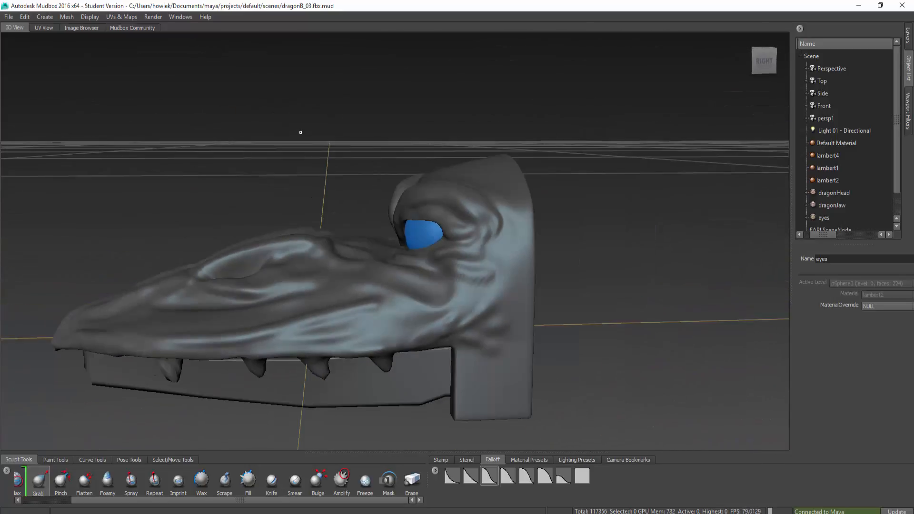
left_click_drag(300, 132, 356, 192, "alt")
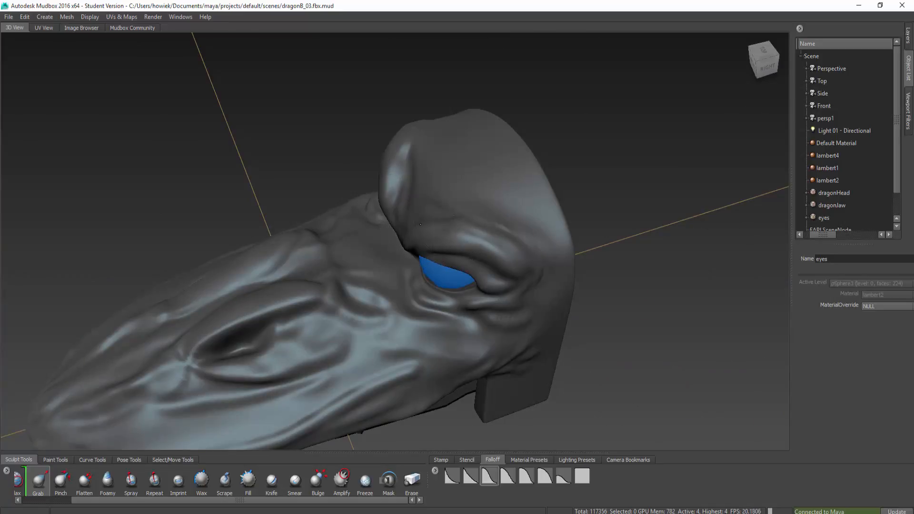
Step: Build up wrinkles across the forehead and between the brows with the Foamy brush at size 0.88, strength 2.29, Mirror X
left_click(116, 482)
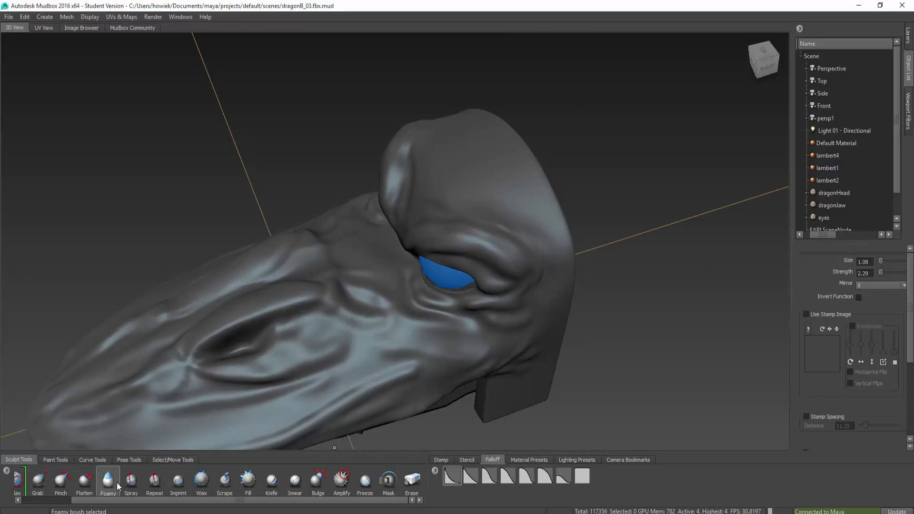
key("b")
mouse_move(492, 188)
left_mouse_down()
mouse_move(463, 209)
mouse_move(431, 133)
left_mouse_up()
left_click_drag(450, 211, 481, 187, "alt")
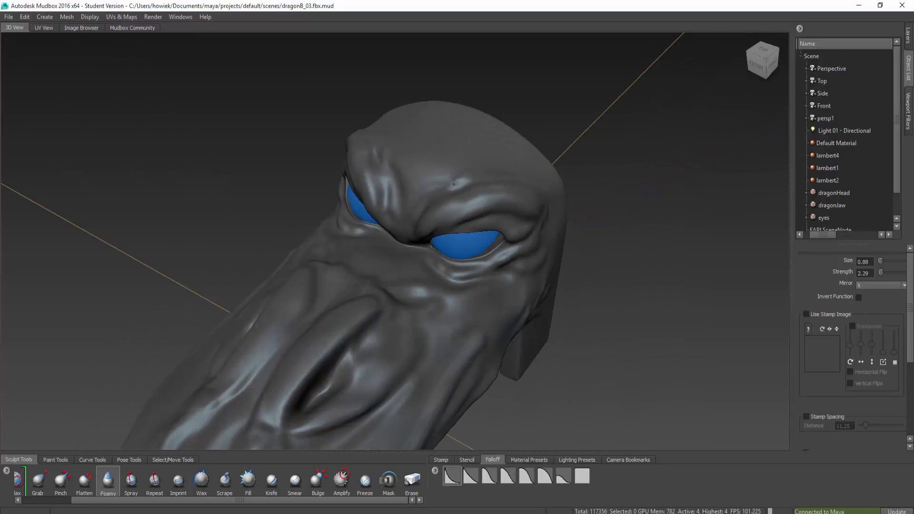
left_click_drag(478, 156, 500, 165, "alt")
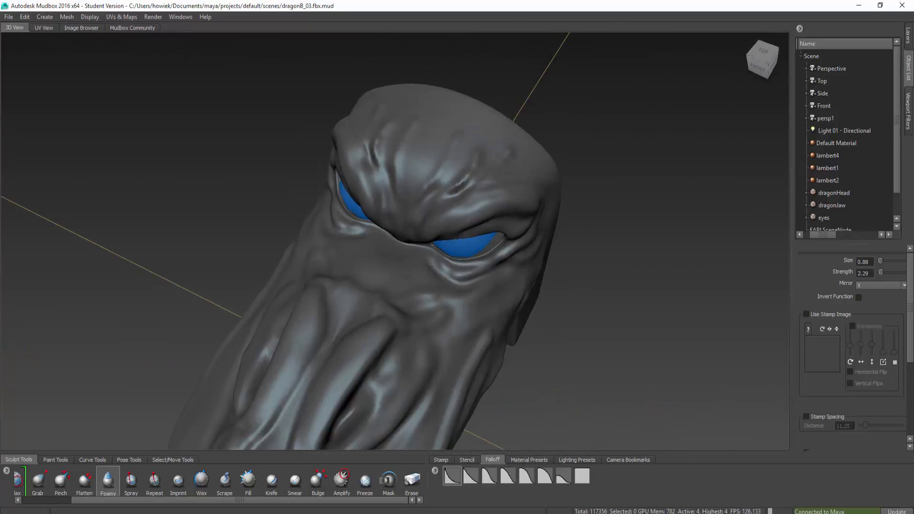
Step: Sculpt finer folds above and behind the eyes and down the cheek toward the jaw corner with the Foamy brush at size 0.68
left_click_drag(469, 200, 428, 195, "alt")
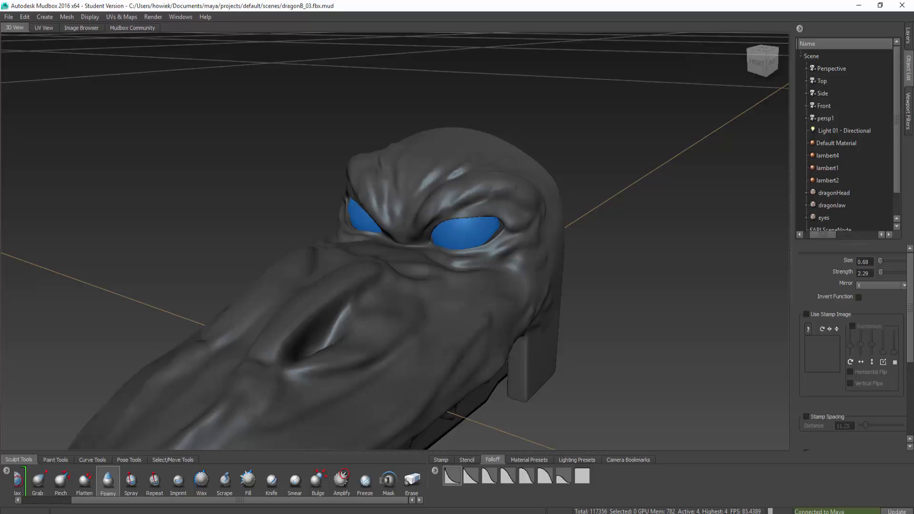
mouse_move(495, 191)
left_mouse_down("alt")
mouse_move(525, 185)
mouse_move(545, 207)
left_mouse_up("alt")
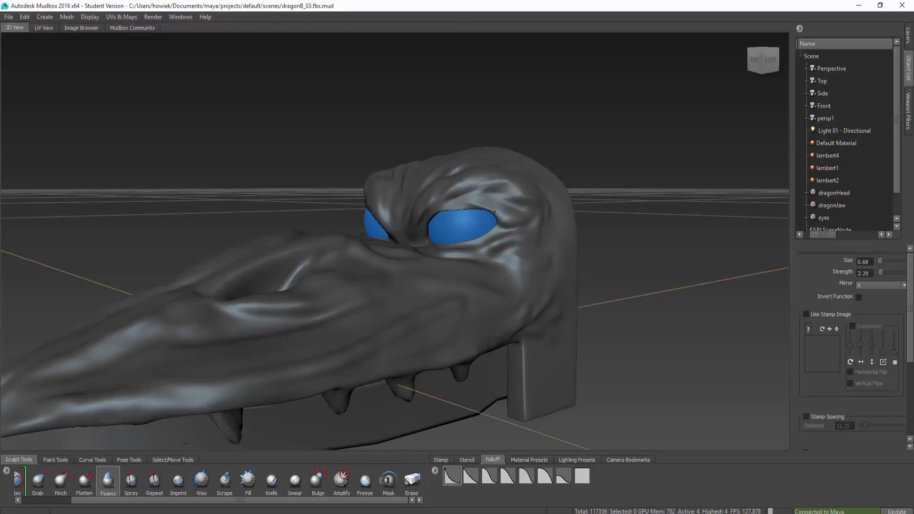
mouse_move(476, 205)
left_mouse_down("alt")
mouse_move(583, 134)
mouse_move(479, 199)
left_mouse_up("alt")
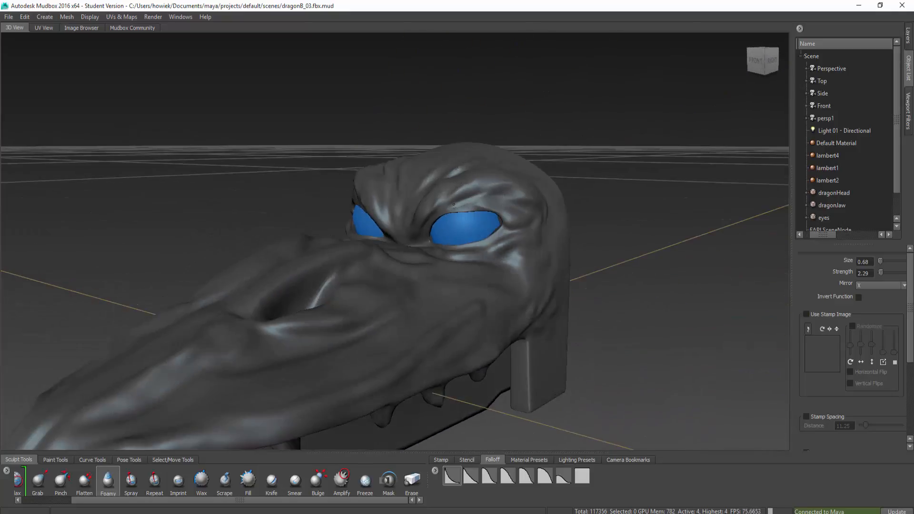
mouse_move(421, 221)
left_mouse_down("alt")
mouse_move(476, 264)
mouse_move(418, 269)
left_mouse_up("alt")
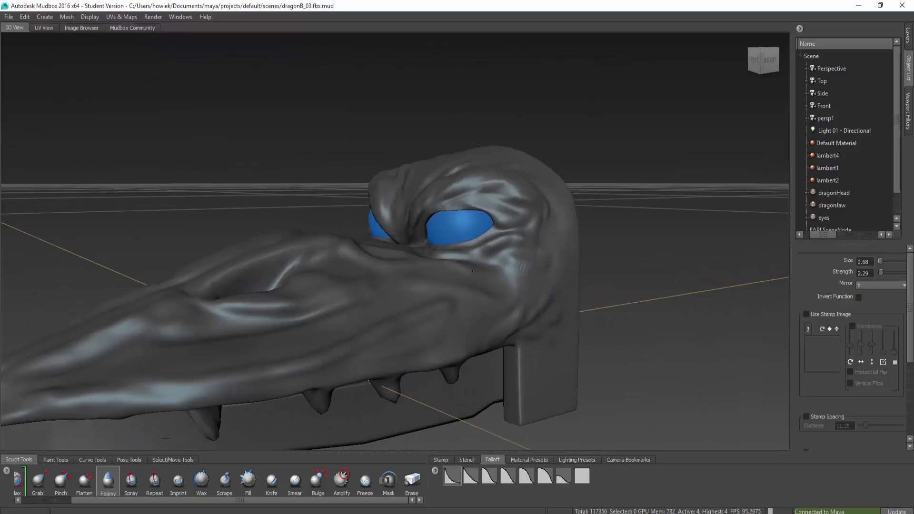
mouse_move(473, 271)
left_mouse_down()
mouse_move(522, 281)
mouse_move(485, 305)
left_mouse_up()
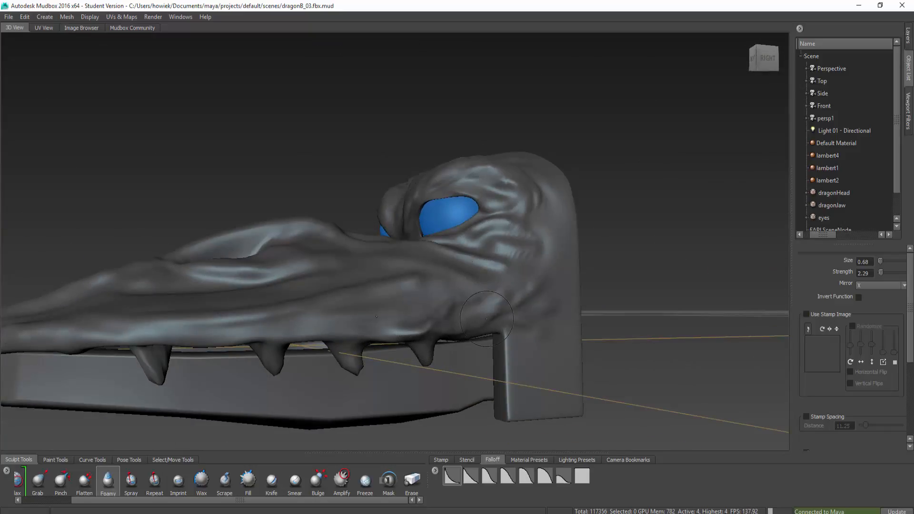
Step: Finish the Foamy fold at the jaw corner and add smoothed cheek wrinkles with the Bulge brush at size 0.46, strength 1.32
mouse_move(487, 318)
left_mouse_down()
mouse_move(530, 340)
mouse_move(513, 320)
mouse_move(523, 288)
left_mouse_up()
key("shift")
left_click(310, 481)
left_click_drag(450, 321, 422, 290, "alt")
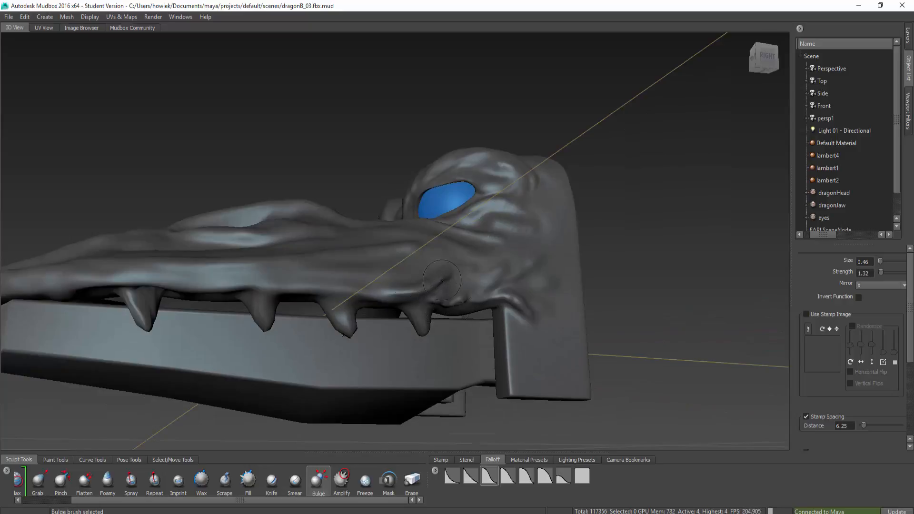
mouse_move(373, 296)
left_mouse_down("alt")
mouse_move(397, 305)
mouse_move(364, 245)
mouse_move(336, 343)
mouse_move(435, 301)
left_mouse_up("alt")
key("shift")
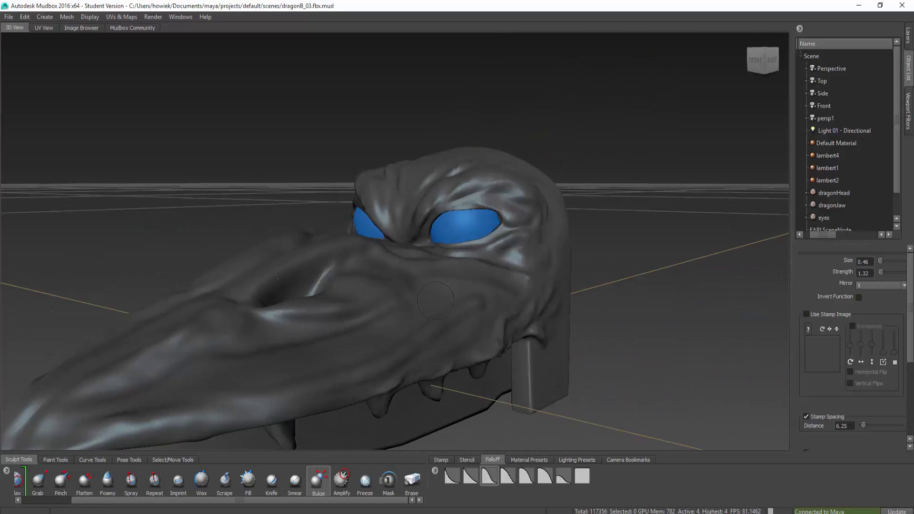
key("shift")
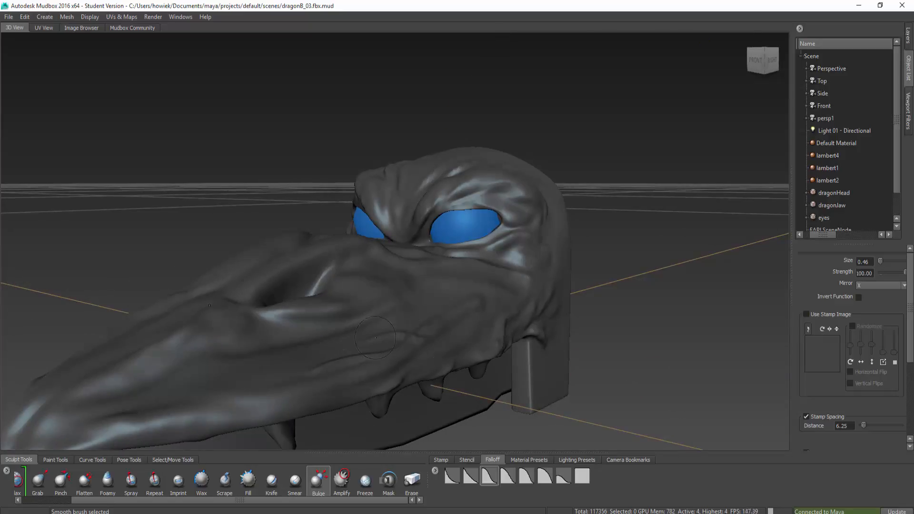
Step: Raise long wrinkles along the upper lip and around the snout tip with the Bulge brush, Mirror X
mouse_move(414, 344)
left_mouse_down("alt")
mouse_move(567, 261)
mouse_move(508, 271)
mouse_move(271, 118)
mouse_move(279, 126)
left_mouse_up("alt")
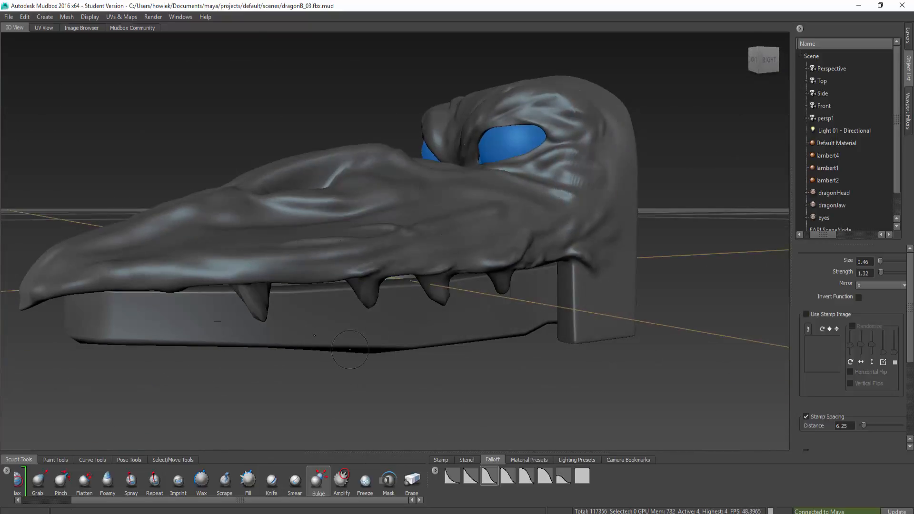
left_click_drag(76, 277, 95, 352, "alt")
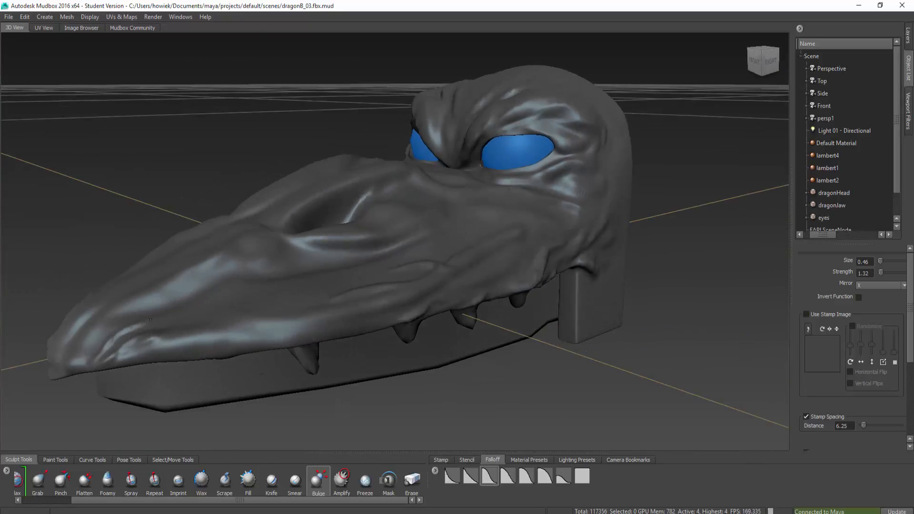
left_click_drag(290, 293, 274, 313, "alt")
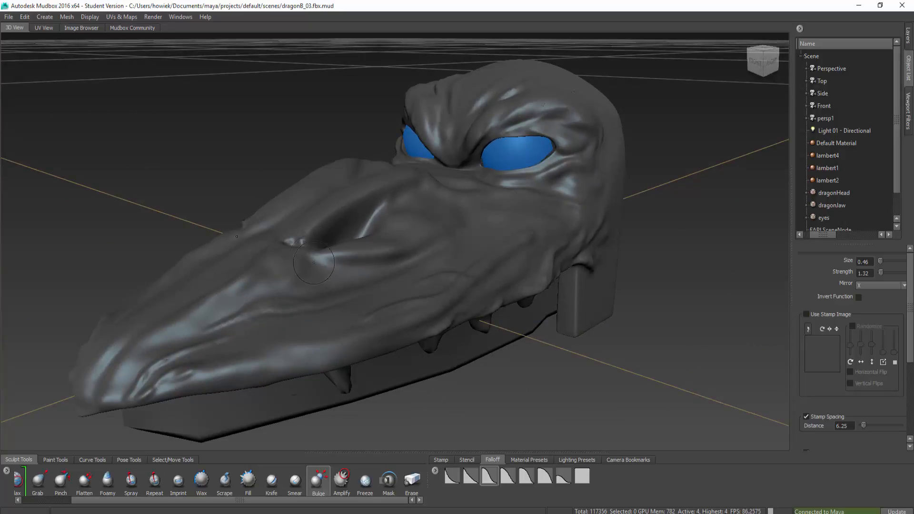
Step: Bulge folds around the nostril's lower rim and front corner, and smooth them into the snout
left_click_drag(313, 263, 358, 270)
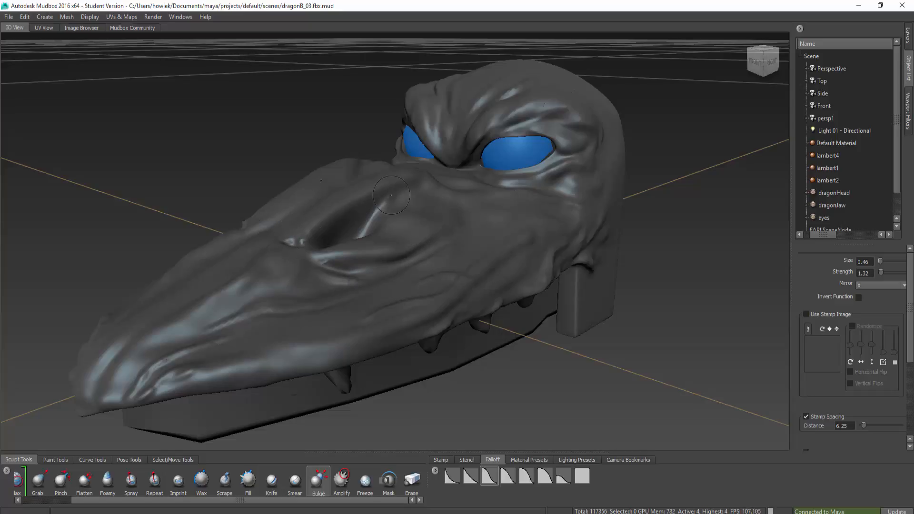
left_click_drag(395, 200, 379, 265, "alt")
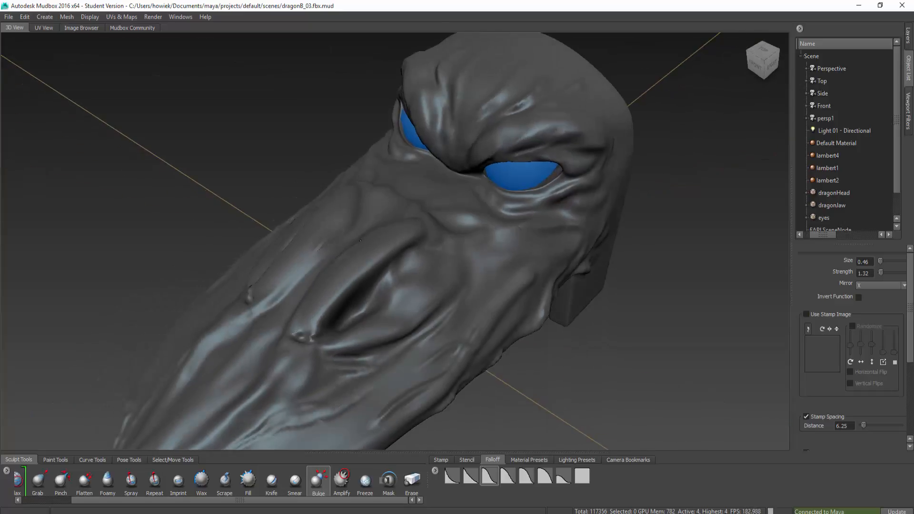
left_click_drag(365, 324, 419, 296)
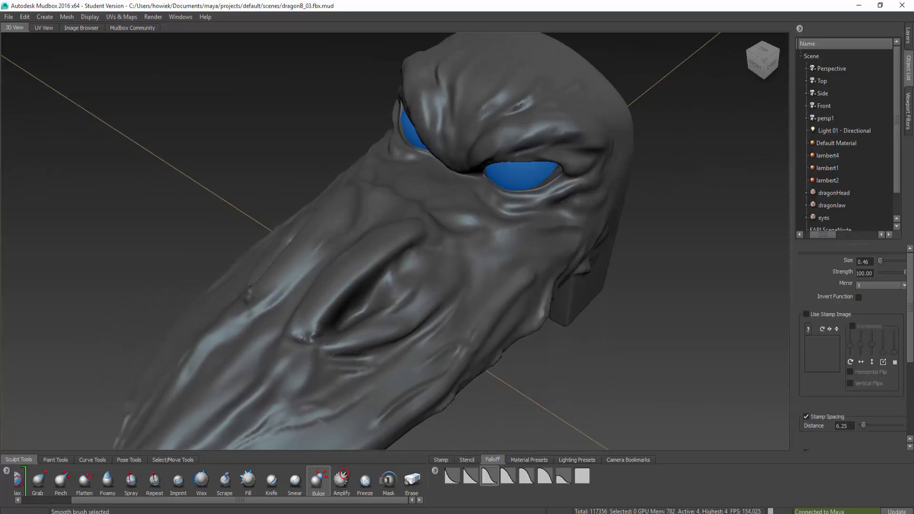
mouse_move(302, 339)
left_mouse_down("alt")
mouse_move(364, 257)
mouse_move(460, 165)
left_mouse_up("alt")
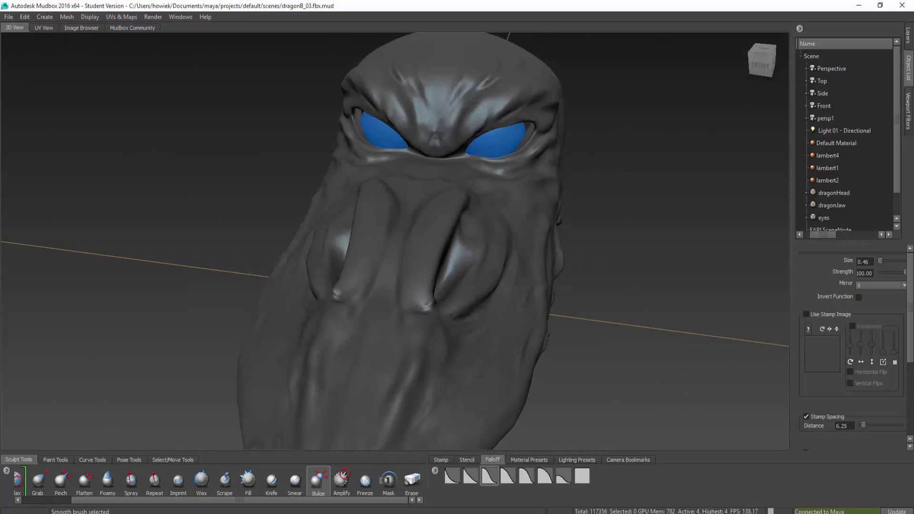
Step: Bulge small bumps into the brow creases and raise ridges down the middle of the snout in front of the nostrils
left_click_drag(468, 117, 477, 106)
left_click_drag(613, 146, 566, 105, "alt")
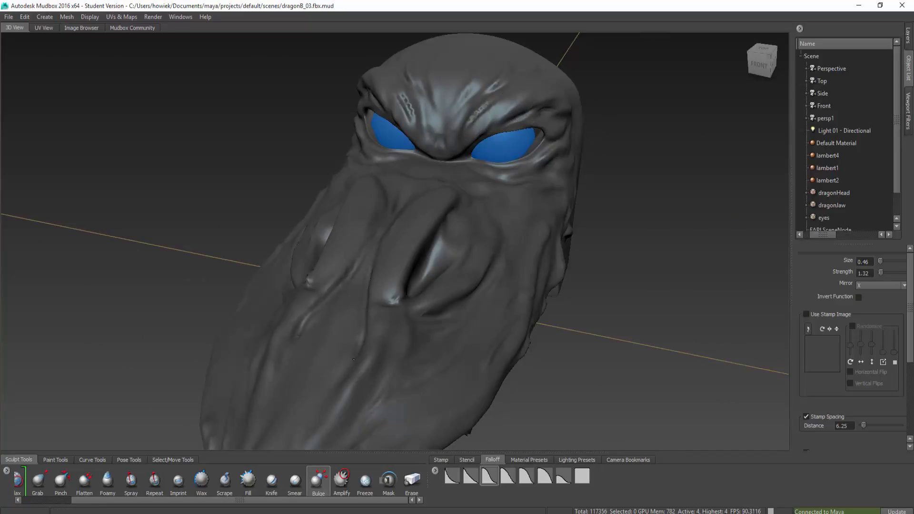
left_click_drag(340, 396, 356, 409, "alt")
key("shift")
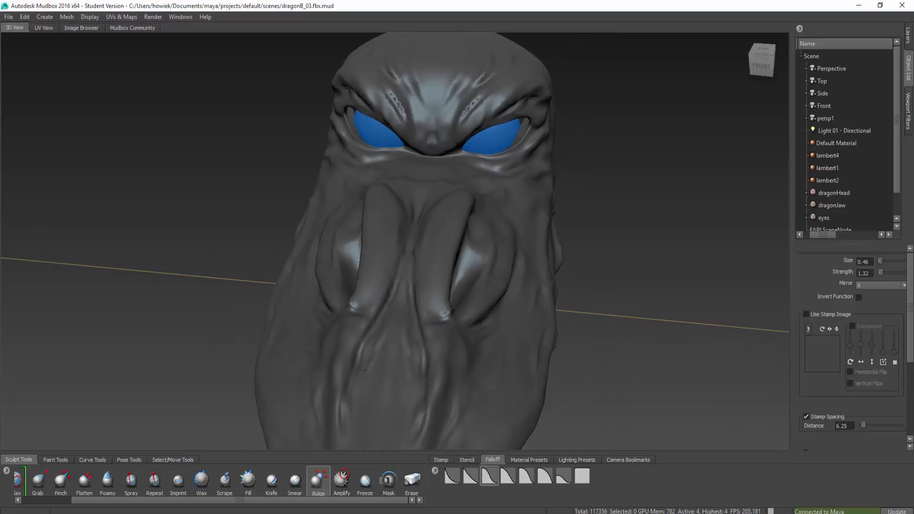
mouse_move(395, 256)
left_mouse_down("alt")
mouse_move(470, 256)
mouse_move(469, 242)
mouse_move(475, 250)
left_mouse_up("alt")
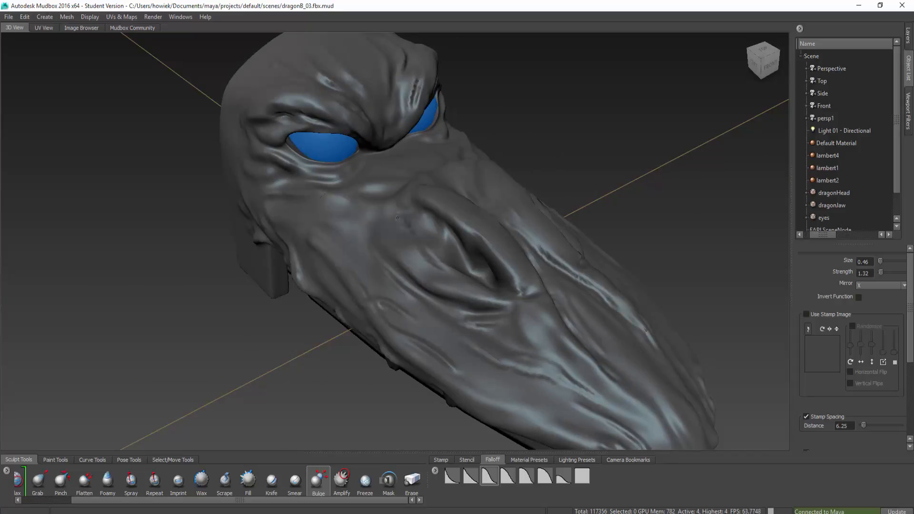
Step: Bulge and smooth wrinkles behind the nostrils and along the side of the snout above the teeth
mouse_move(397, 218)
left_mouse_down()
mouse_move(367, 209)
mouse_move(411, 187)
mouse_move(454, 252)
left_mouse_up()
key("shift")
key("shift")
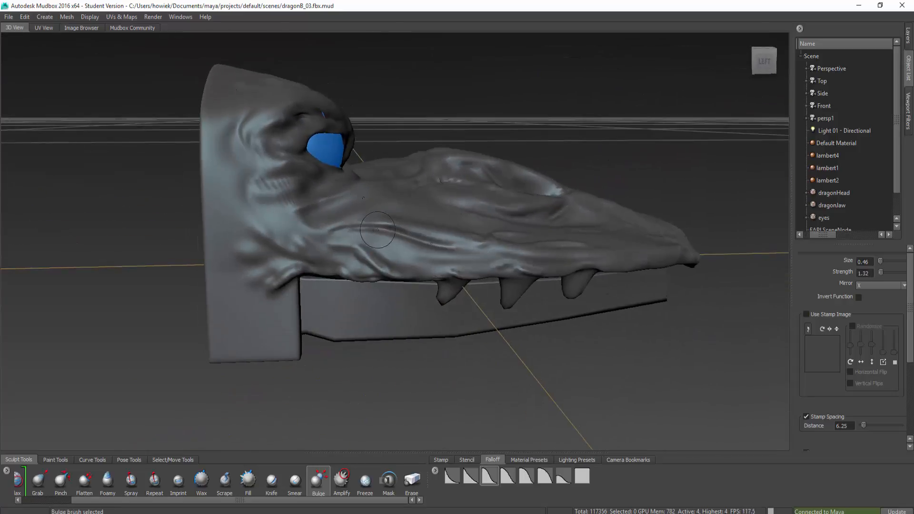
left_click_drag(377, 230, 618, 235, "alt")
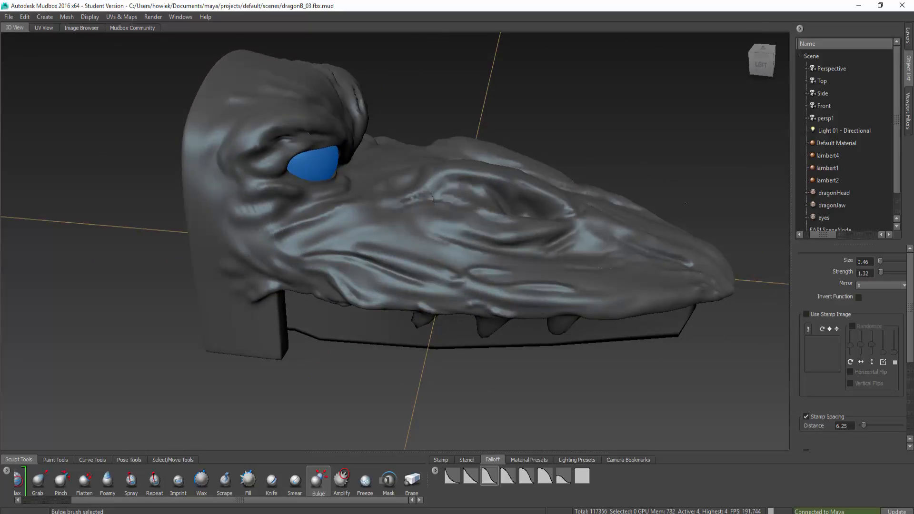
mouse_move(432, 197)
left_mouse_down("alt")
mouse_move(578, 288)
mouse_move(599, 210)
mouse_move(556, 78)
left_mouse_up("alt")
key("shift")
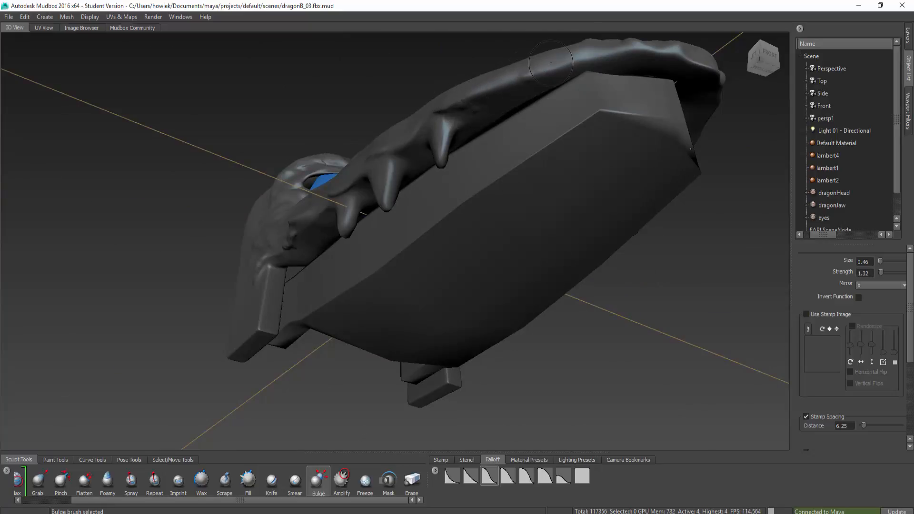
left_click_drag(571, 57, 594, 285, "alt")
Step: Reshape the top and back of the skull with the Grab brush at size 1.34, strength 100, Mirror X
left_click(39, 482)
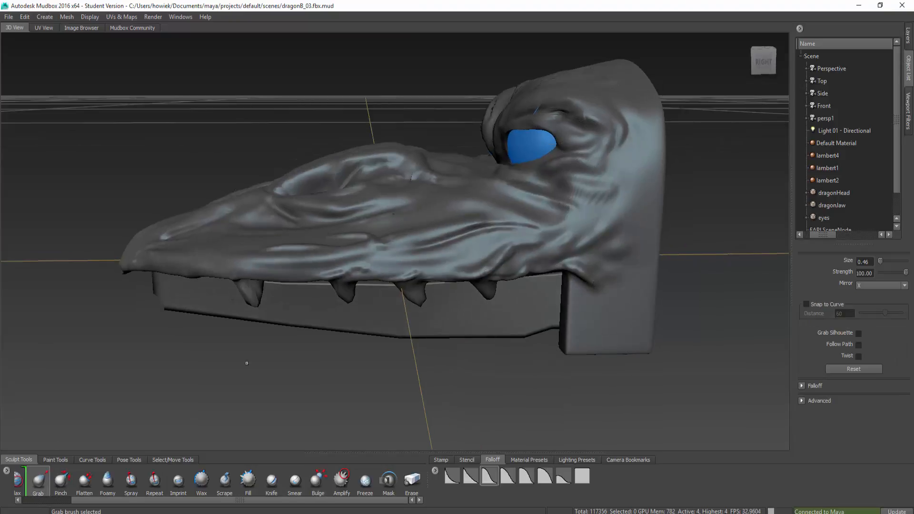
middle_click_drag(541, 101, 543, 142, "alt")
left_click_drag(543, 141, 593, 243, "alt")
mouse_move(428, 145)
left_mouse_down("alt")
mouse_move(483, 154)
mouse_move(479, 186)
mouse_move(469, 142)
mouse_move(449, 138)
mouse_move(531, 130)
mouse_move(556, 214)
mouse_move(596, 285)
mouse_move(566, 164)
mouse_move(469, 219)
mouse_move(566, 169)
mouse_move(495, 152)
mouse_move(587, 143)
mouse_move(583, 176)
mouse_move(332, 161)
left_mouse_up("alt")
left_click_drag(242, 134, 249, 137)
left_click_drag(249, 137, 359, 186, "alt")
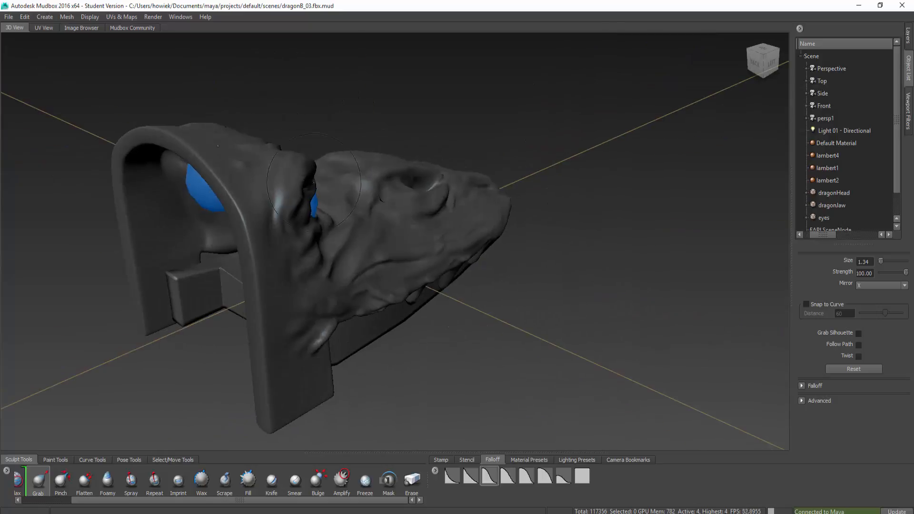
Step: Adjust the brow and snout contours with the Grab brush at sizes 1.10 and 2.05
mouse_move(298, 195)
left_mouse_down()
mouse_move(277, 198)
mouse_move(241, 156)
mouse_move(394, 138)
mouse_move(424, 148)
mouse_move(432, 222)
left_mouse_up()
left_click_drag(433, 128, 462, 205, "alt")
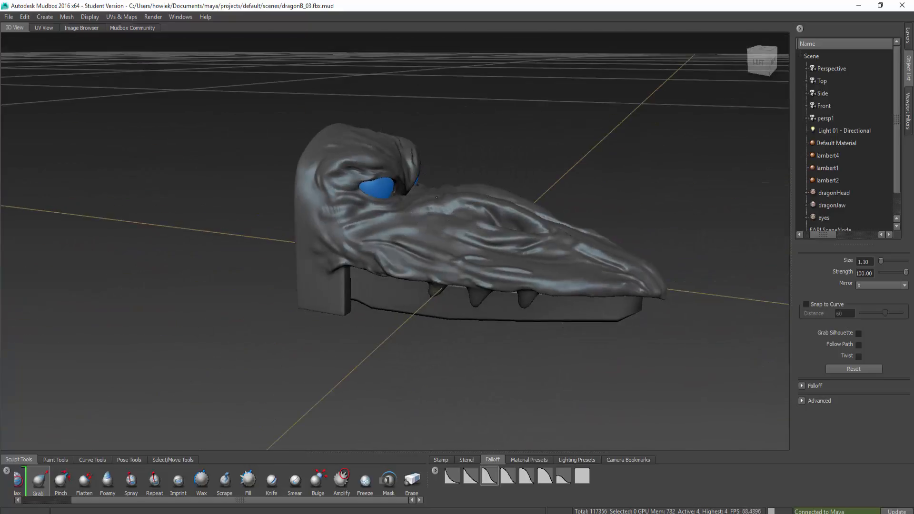
mouse_move(465, 193)
left_mouse_down()
mouse_move(473, 193)
mouse_move(463, 209)
mouse_move(486, 268)
mouse_move(490, 236)
mouse_move(521, 184)
left_mouse_up()
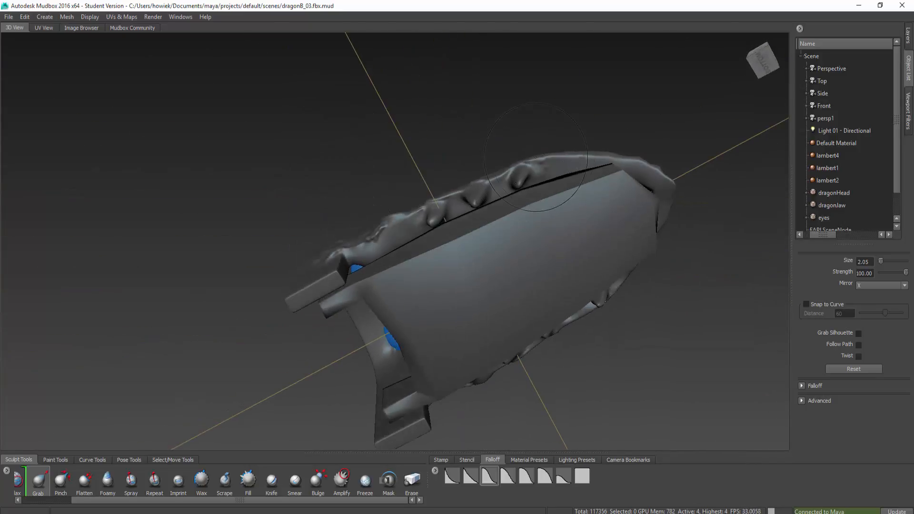